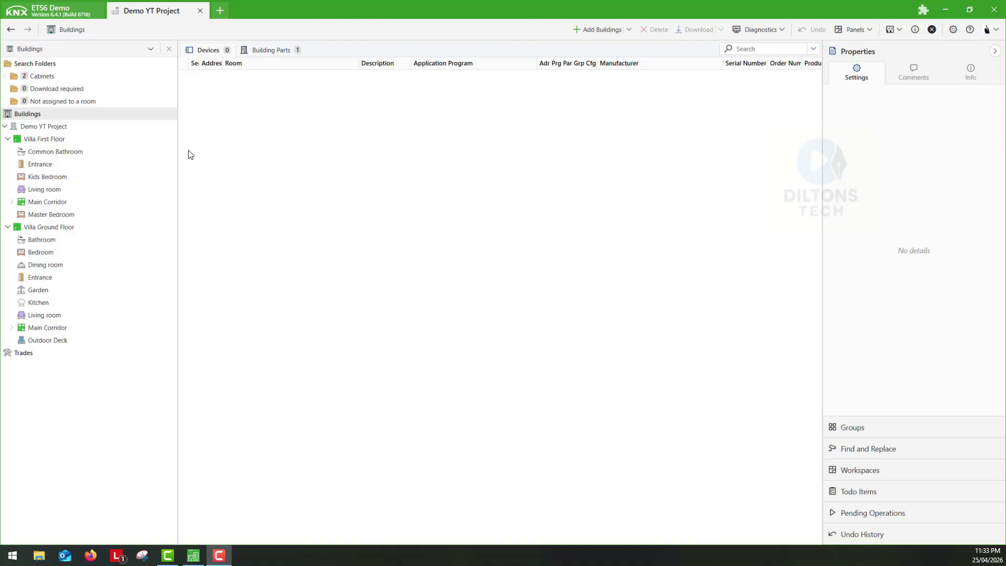
Step: Switch the workspace view from Buildings to the project's Topology
left_click(869, 29)
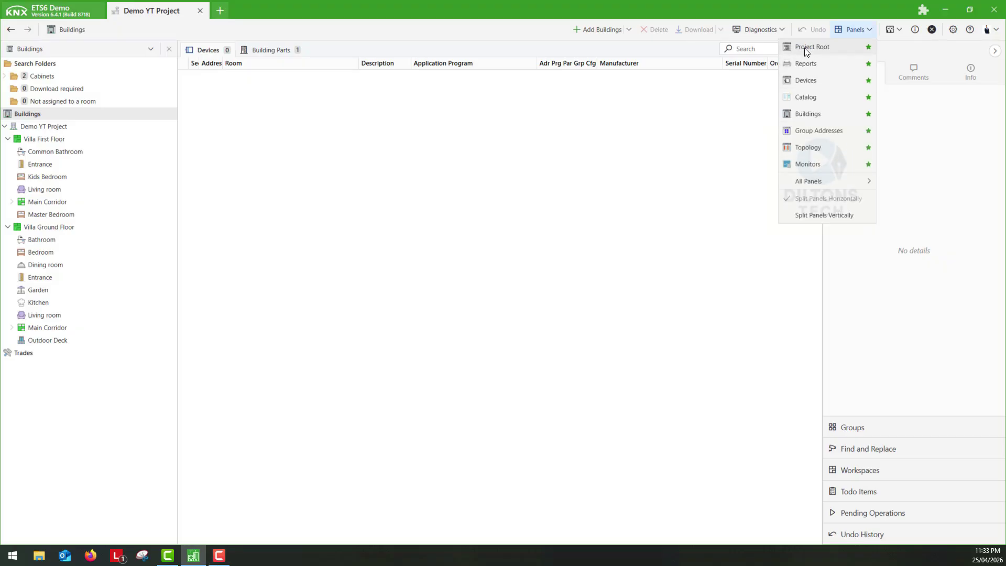
left_click(153, 49)
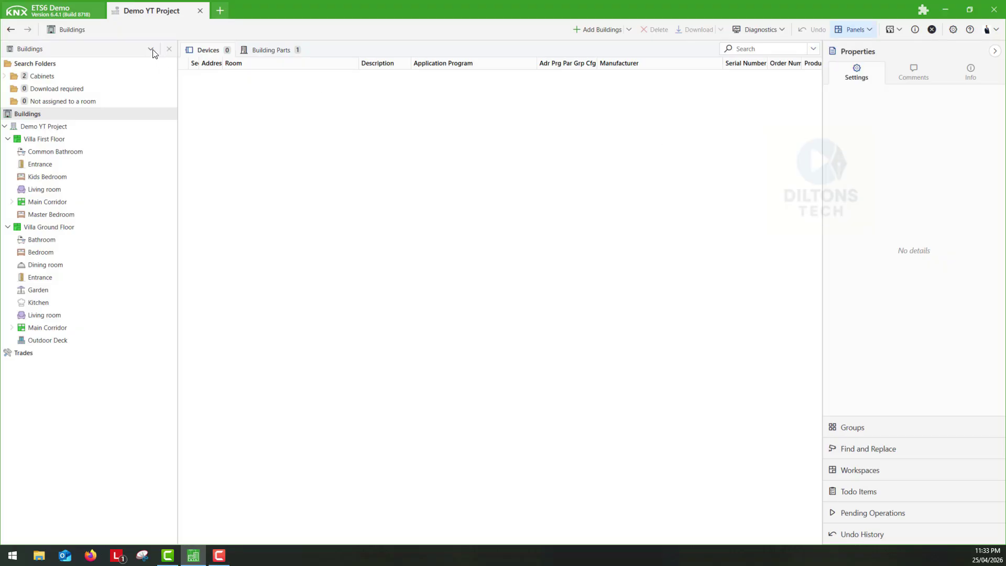
left_click(151, 48)
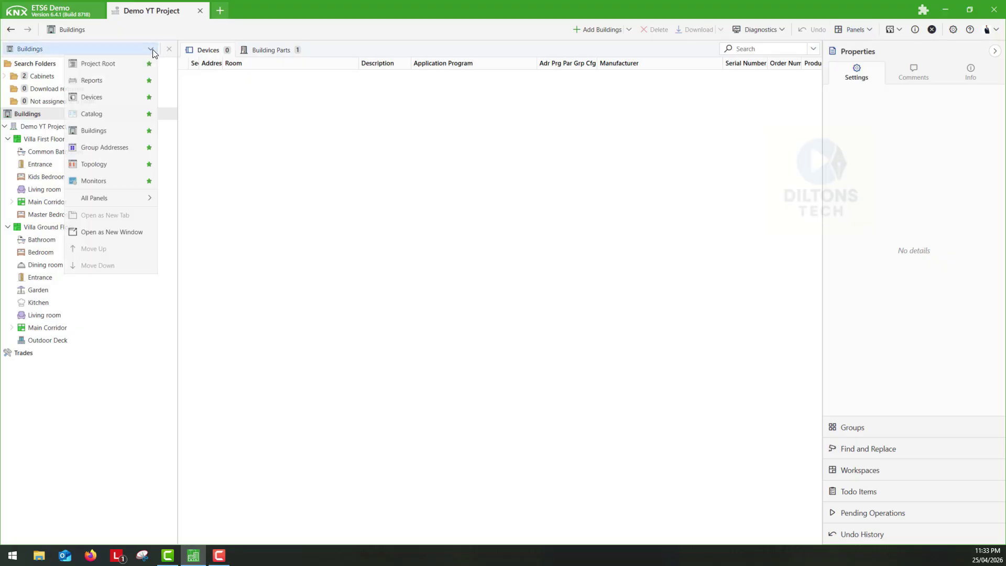
left_click(113, 160)
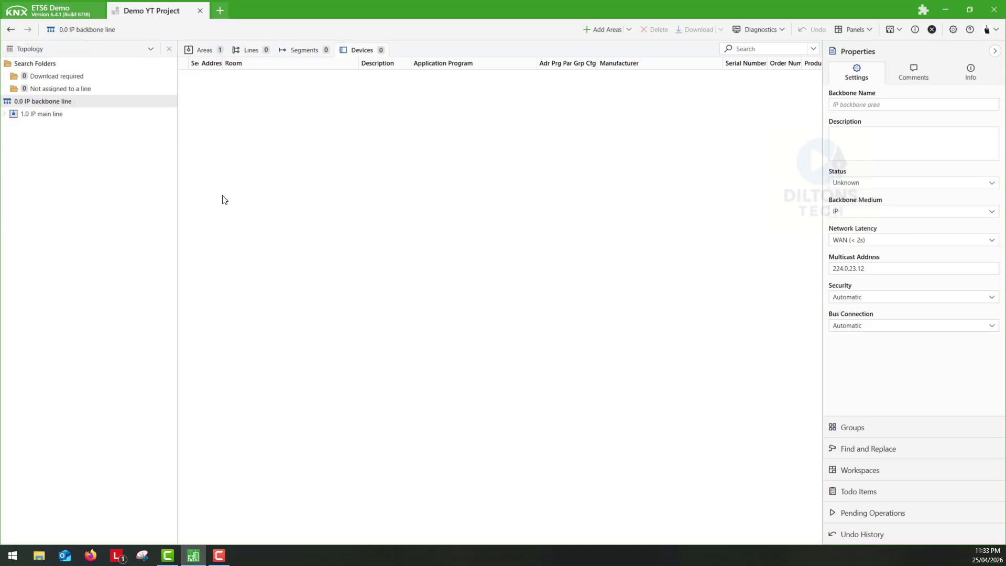
Step: Delete the default 1.0 IP main line from the topology
left_click(44, 114)
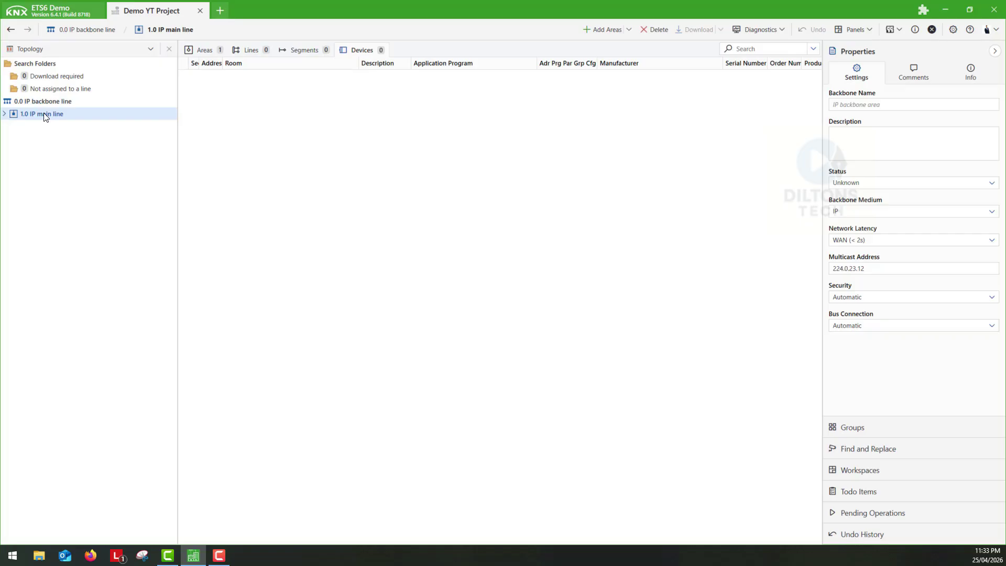
right_click(44, 113)
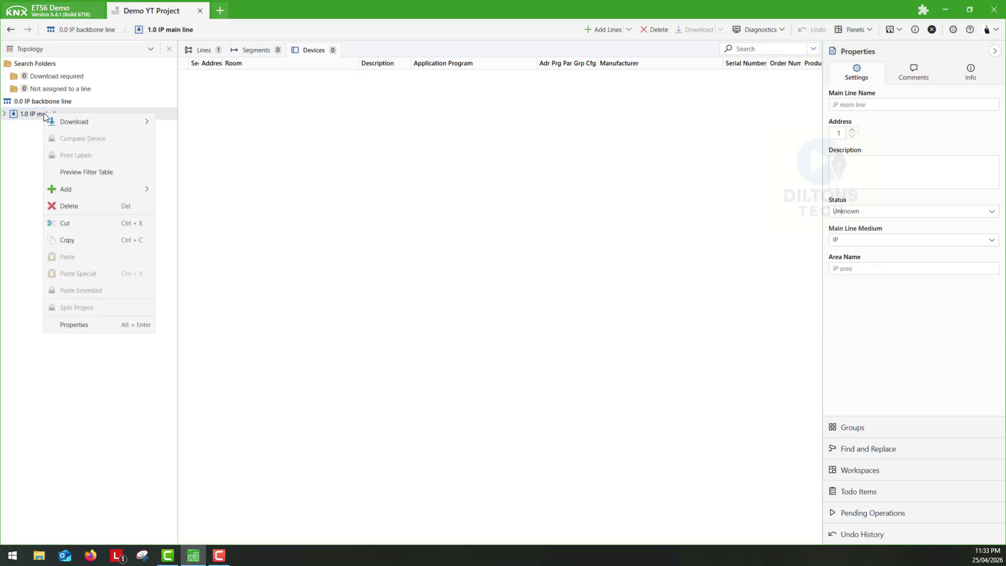
left_click(88, 206)
left_click(583, 324)
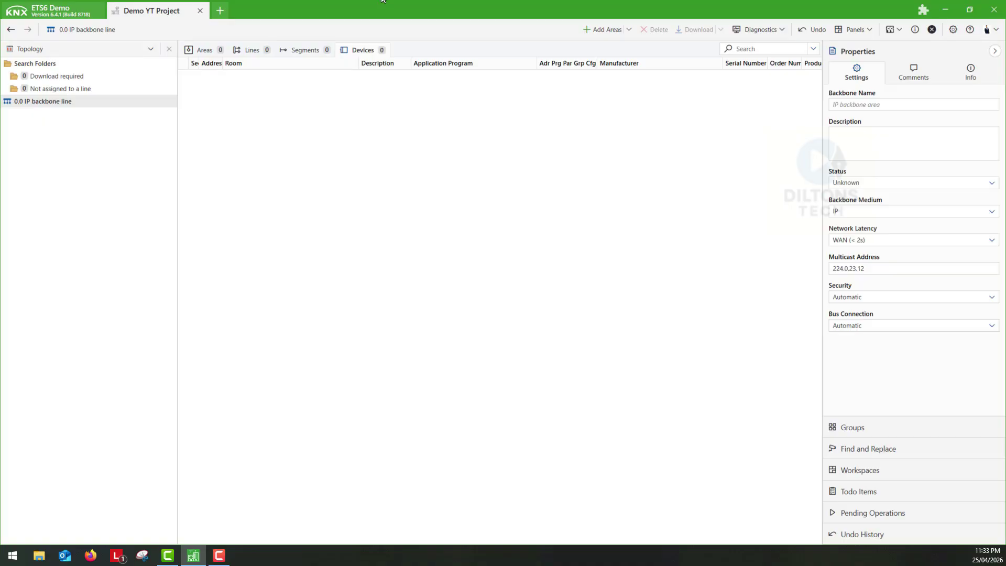
Step: Inspect the default topology option offered for a new project, and return to Demo YT Project without creating one
left_click(220, 11)
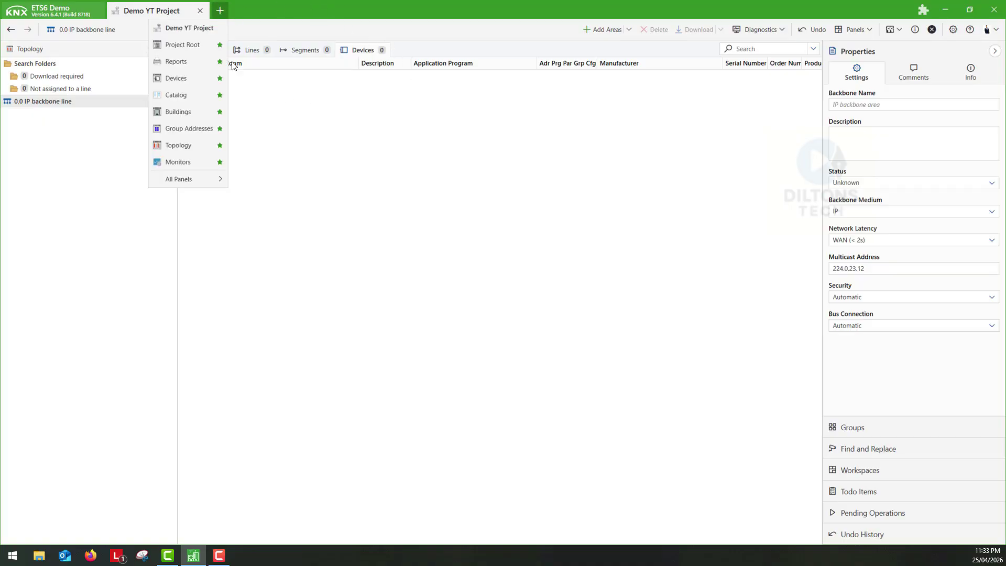
left_click(60, 8)
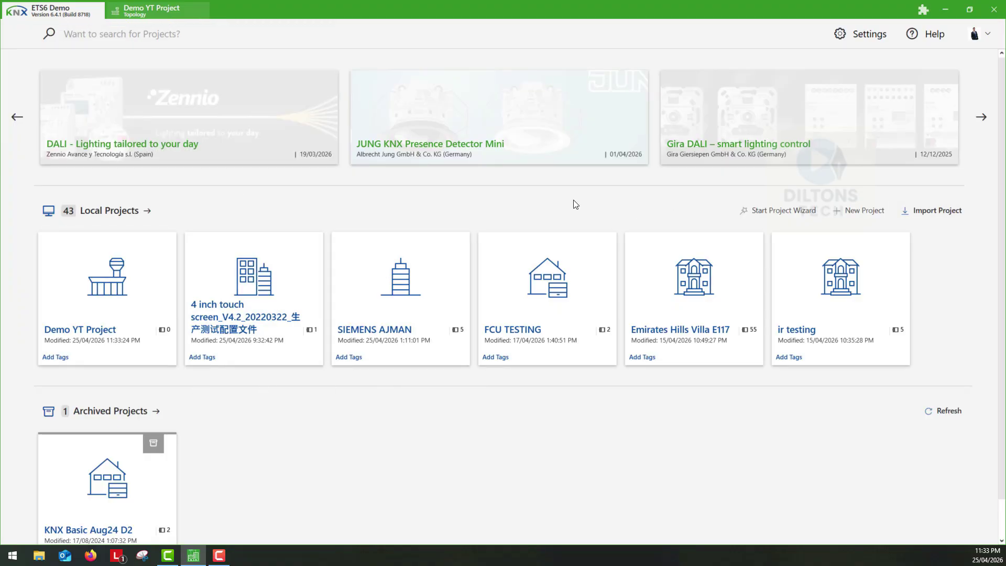
left_click(864, 210)
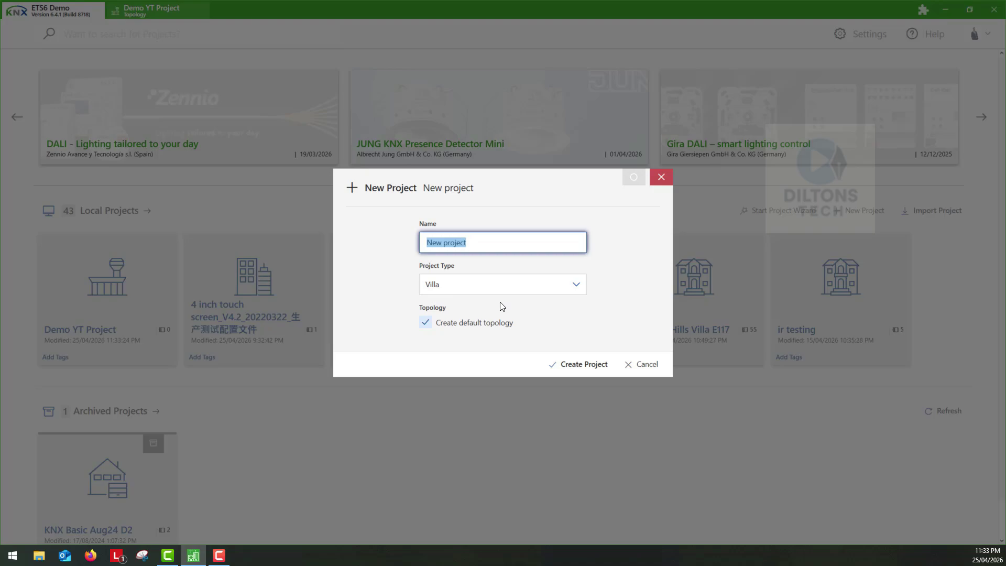
left_click(637, 366)
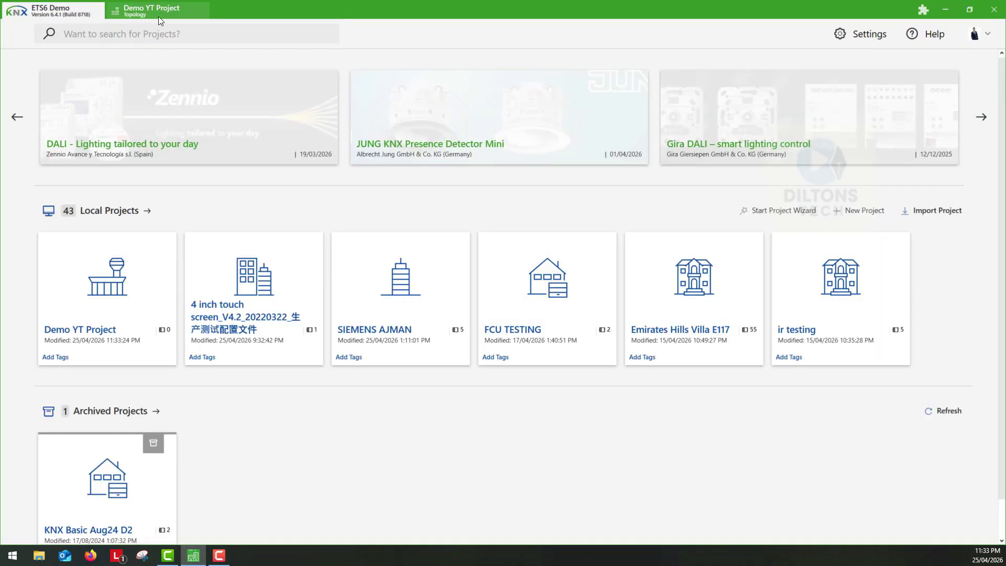
left_click(158, 16)
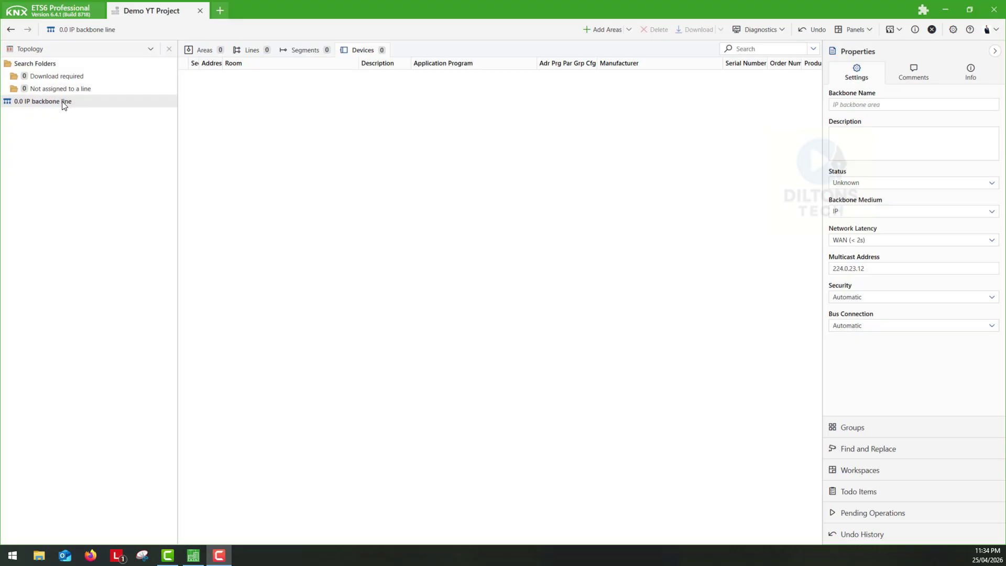
Step: Set the backbone medium of the 0.0 backbone line to TP
left_click(40, 104)
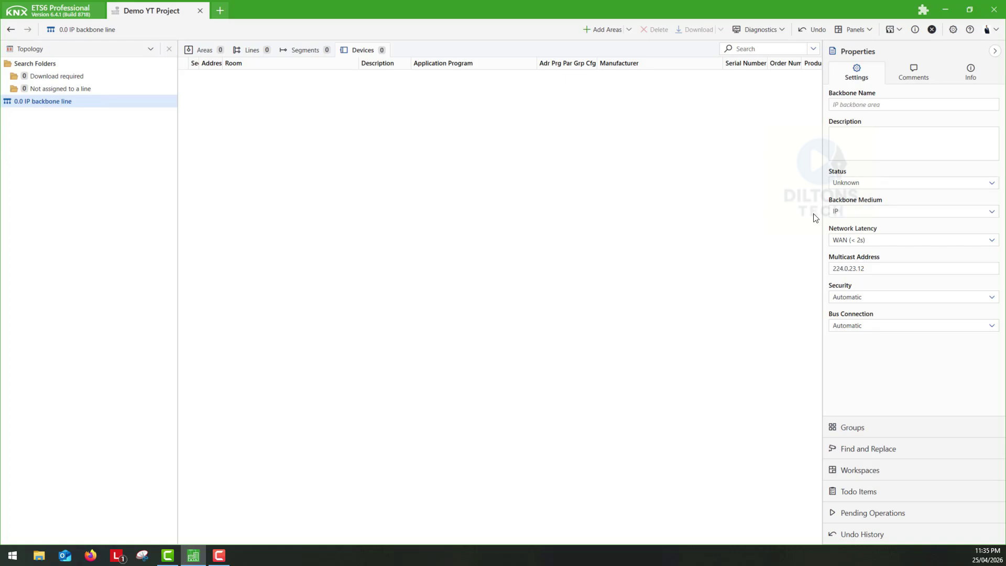
left_click(891, 212)
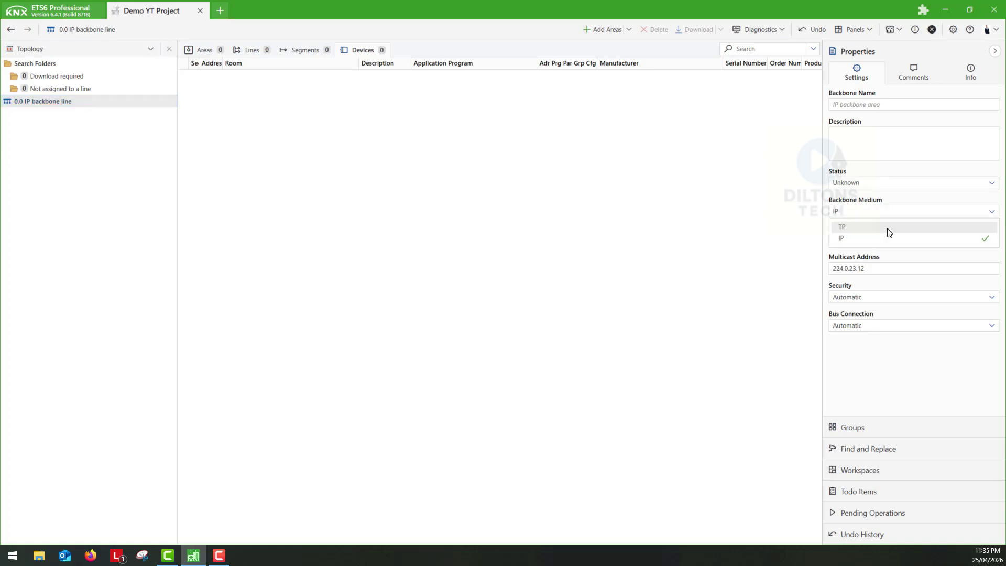
left_click(888, 234)
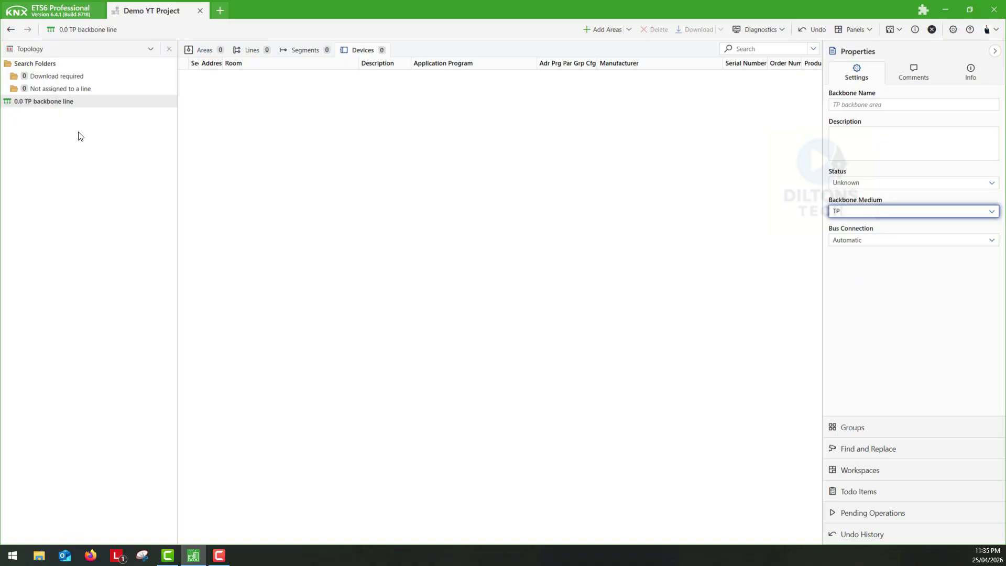
Step: Add one TP area named Area 1 to the backbone line, using the first free address
left_click(77, 103)
right_click(75, 101)
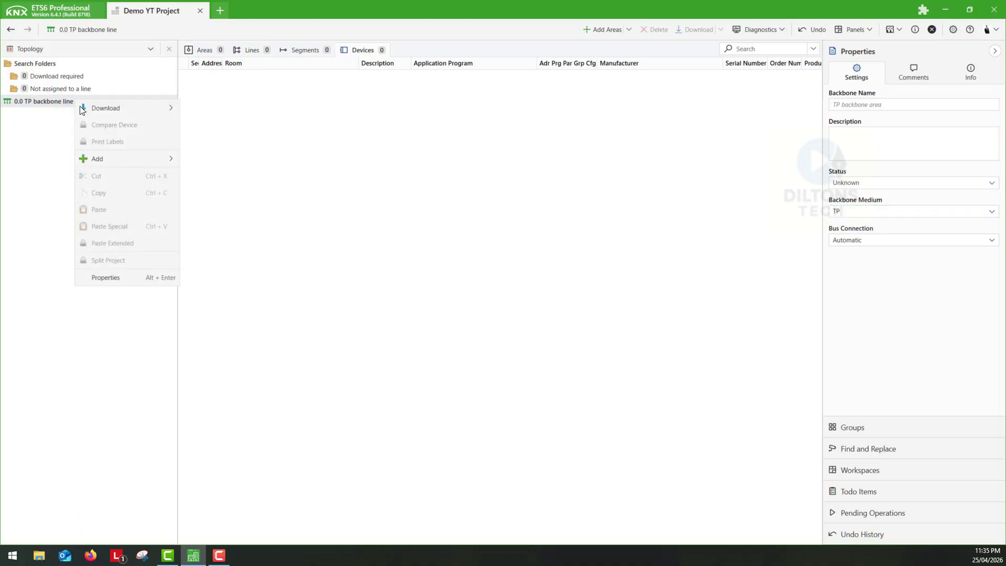
mouse_move(123, 156)
left_click(198, 160)
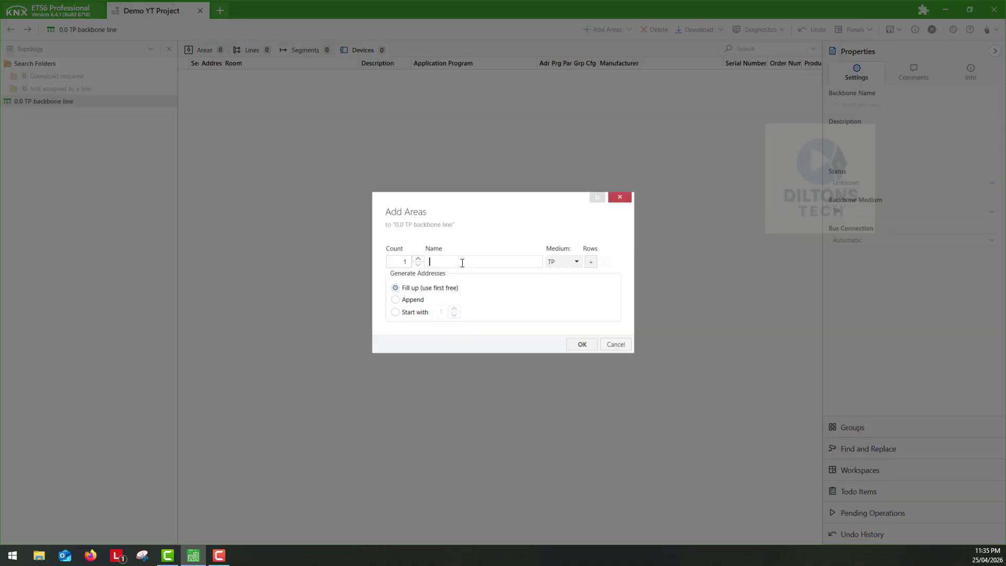
type("Area 1")
left_click(581, 344)
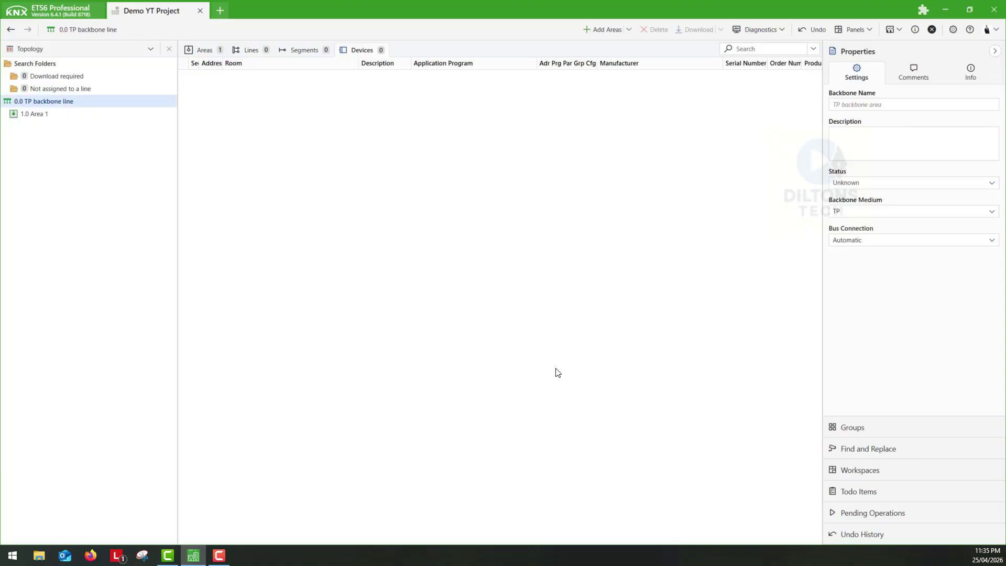
Step: Add one TP line named Line 1 to Area 1, using the first free address
left_click(37, 115)
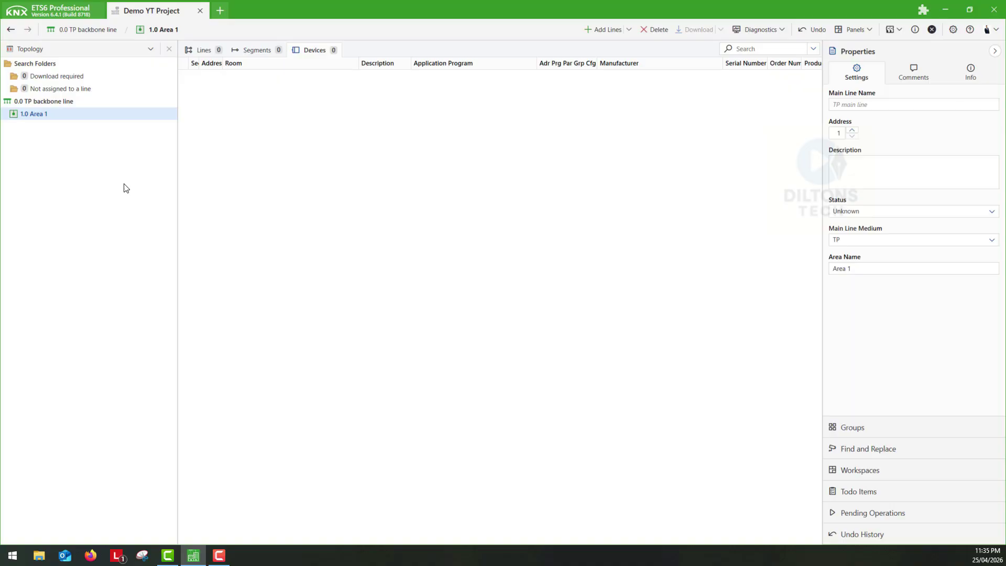
right_click(96, 116)
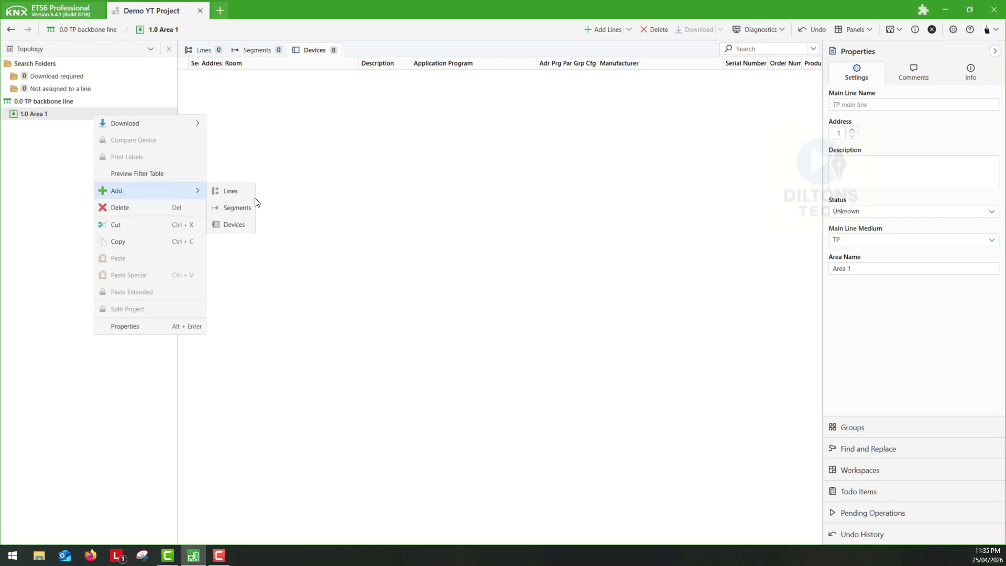
left_click(362, 240)
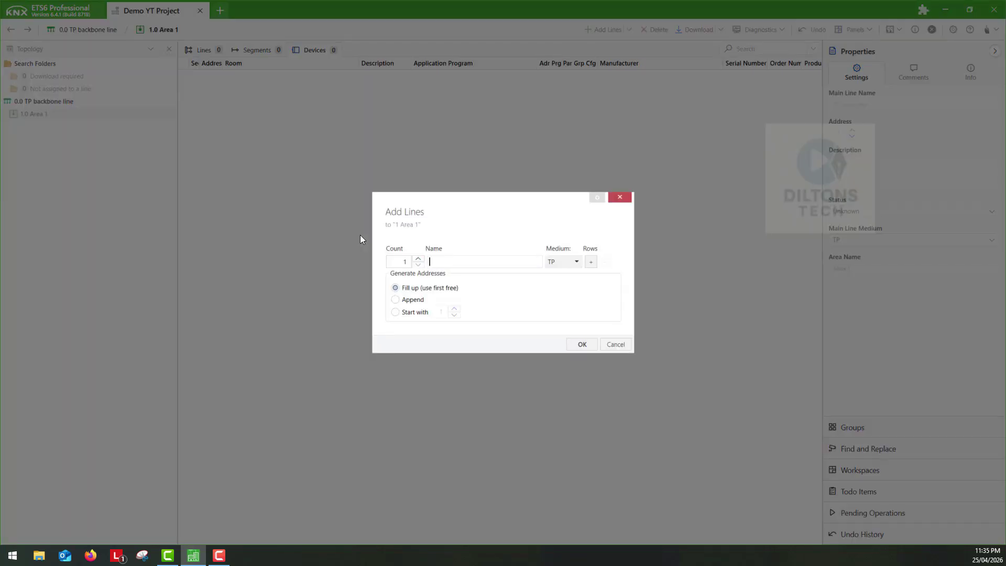
type("Line 1")
key("Return")
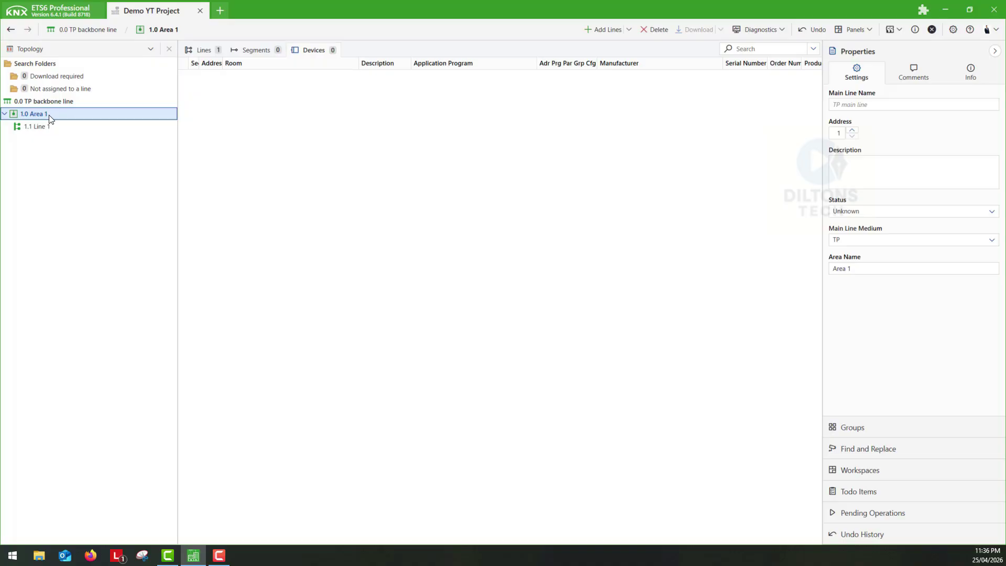
Step: Add a second TP line named Line 2 to Area 1, using the first free address
left_click(29, 128)
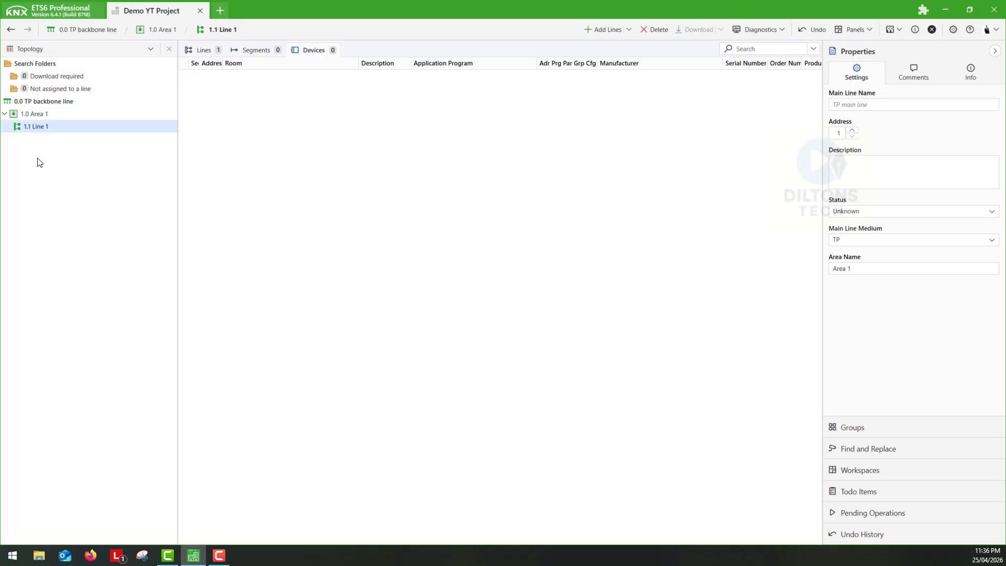
right_click(41, 116)
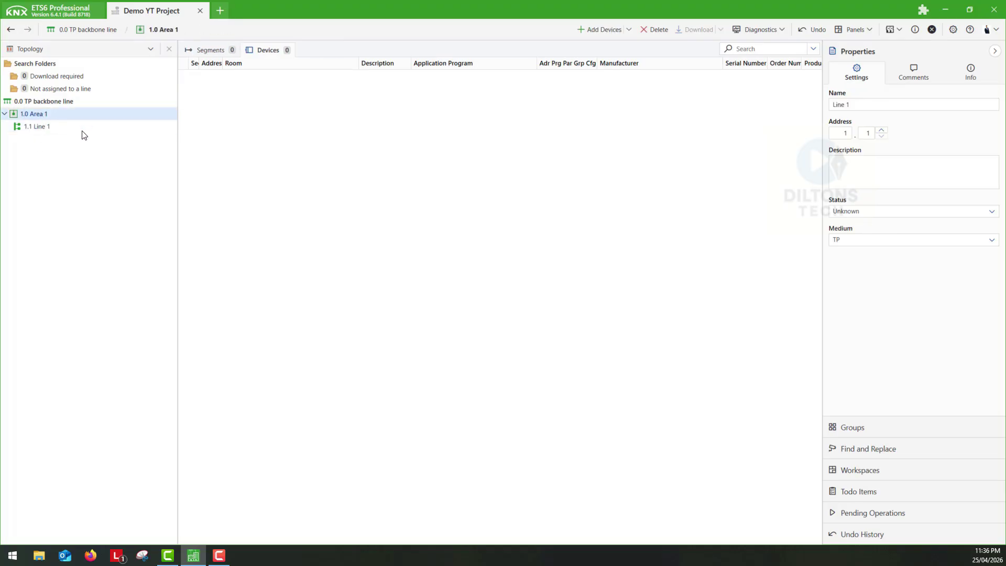
mouse_move(111, 192)
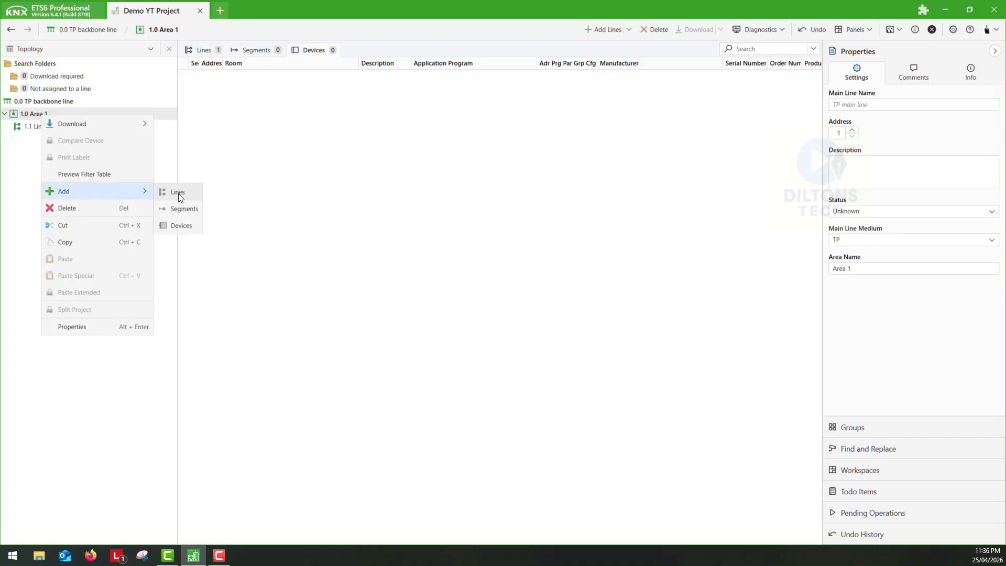
left_click(178, 191)
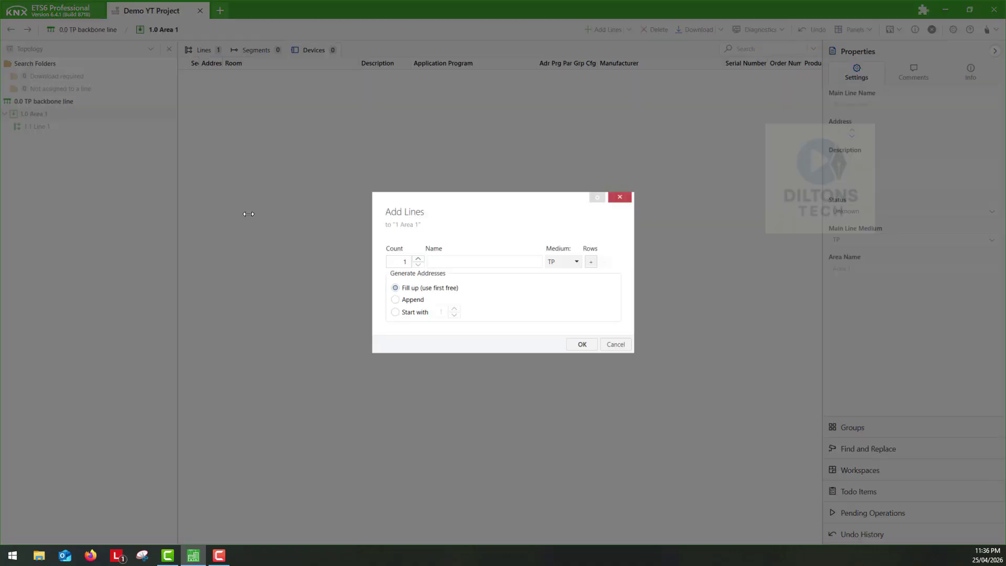
type("Line 2")
key("Return")
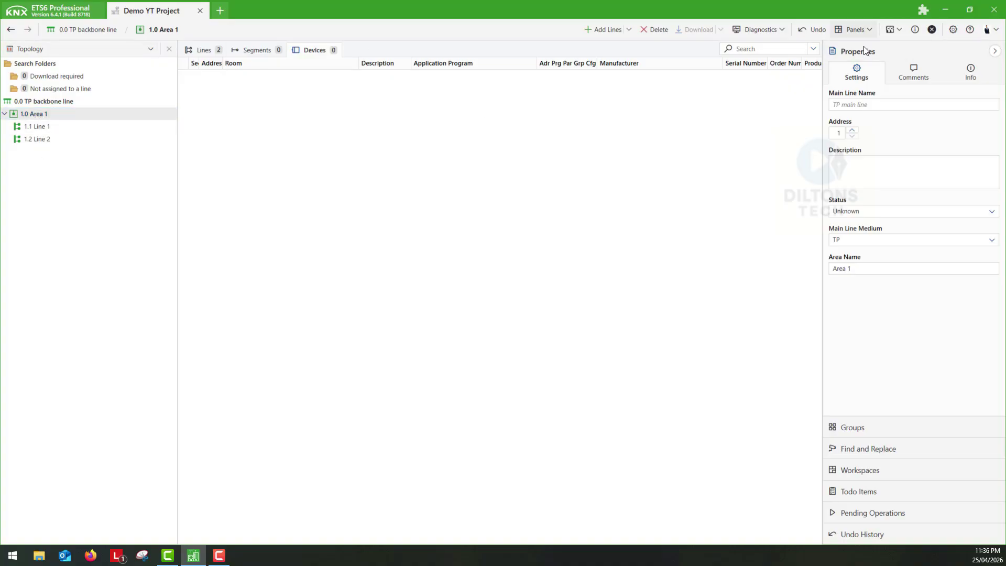
Step: Open the product Catalog alongside the topology and browse the ABB AG - STOTZ-KONTAKT devices
left_click(857, 29)
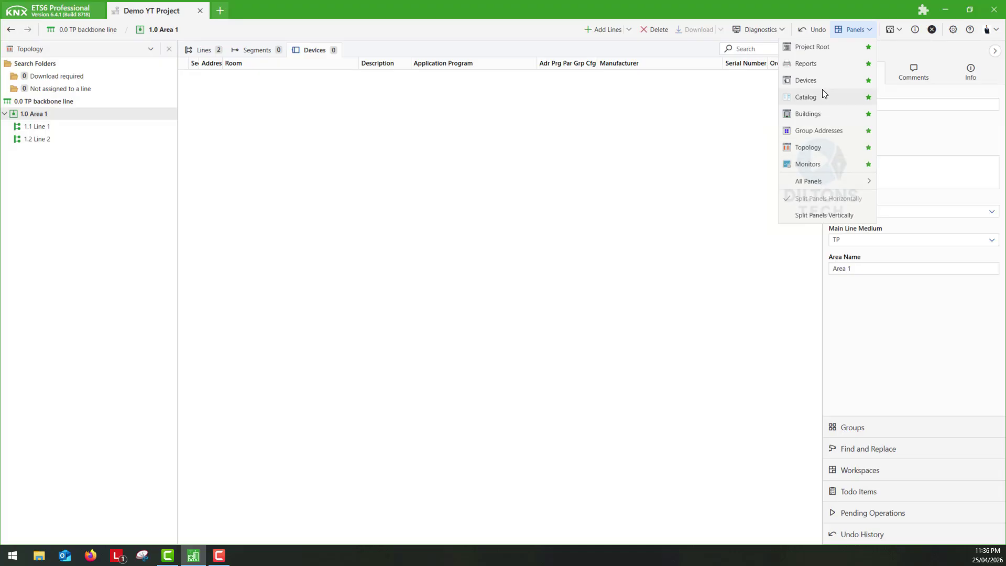
left_click(821, 98)
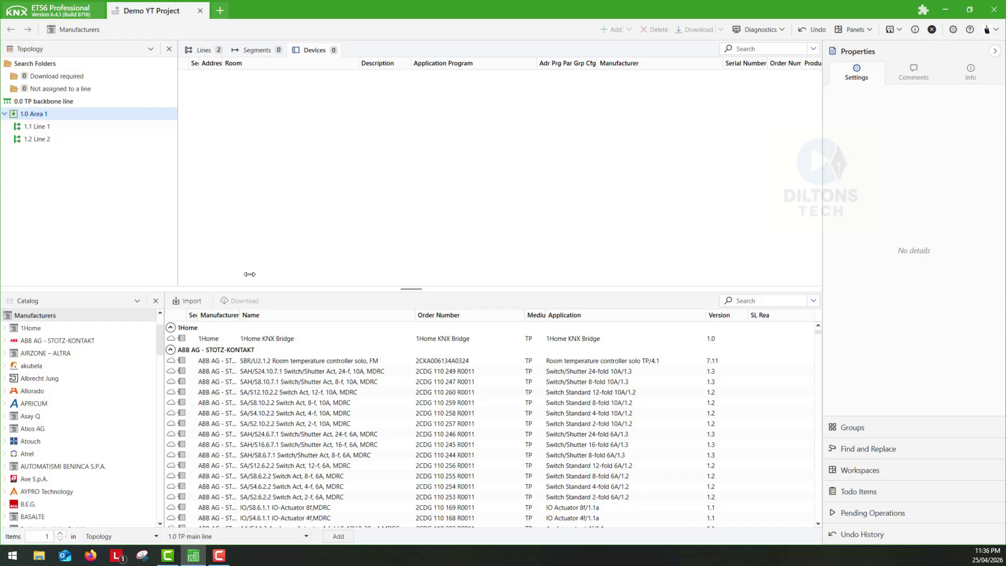
scroll(67, 427, "down", 2)
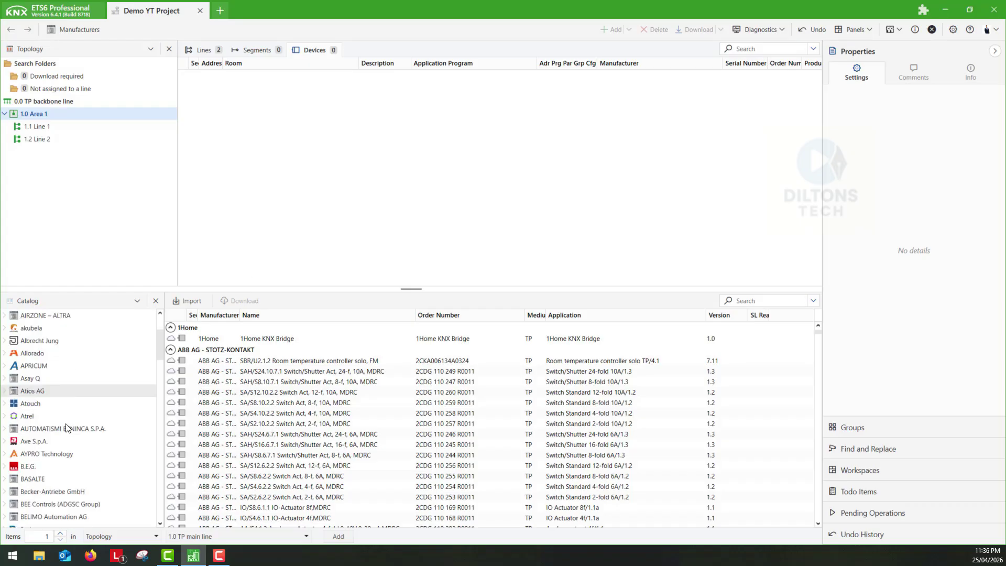
scroll(65, 427, "up", 4)
left_click(78, 392)
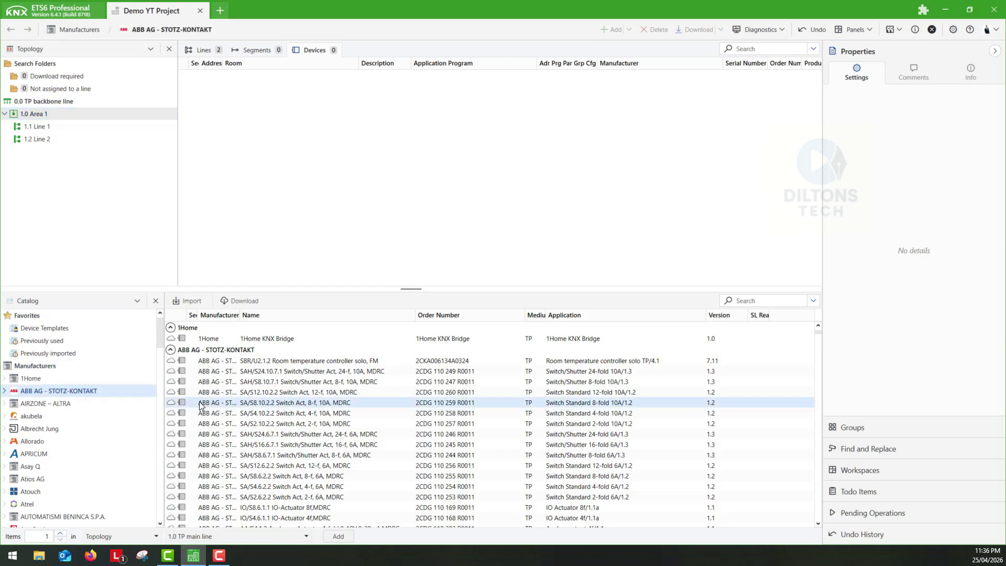
scroll(200, 406, "down", 10)
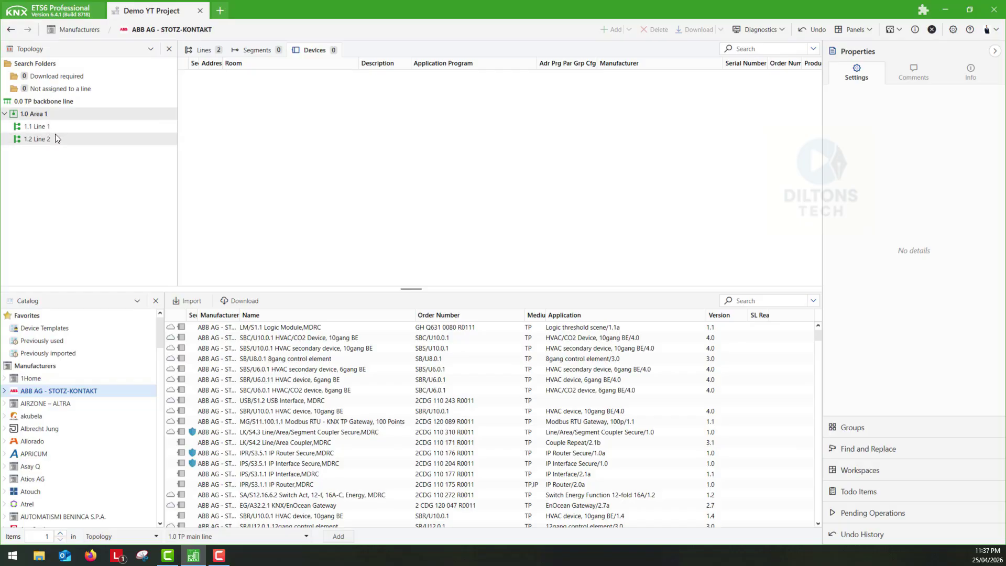
Step: Search the ABB catalog for SAH/S and select the SAH/S8.6.7.1 8-fold 6A Switch/Shutter actuator
left_click(748, 300)
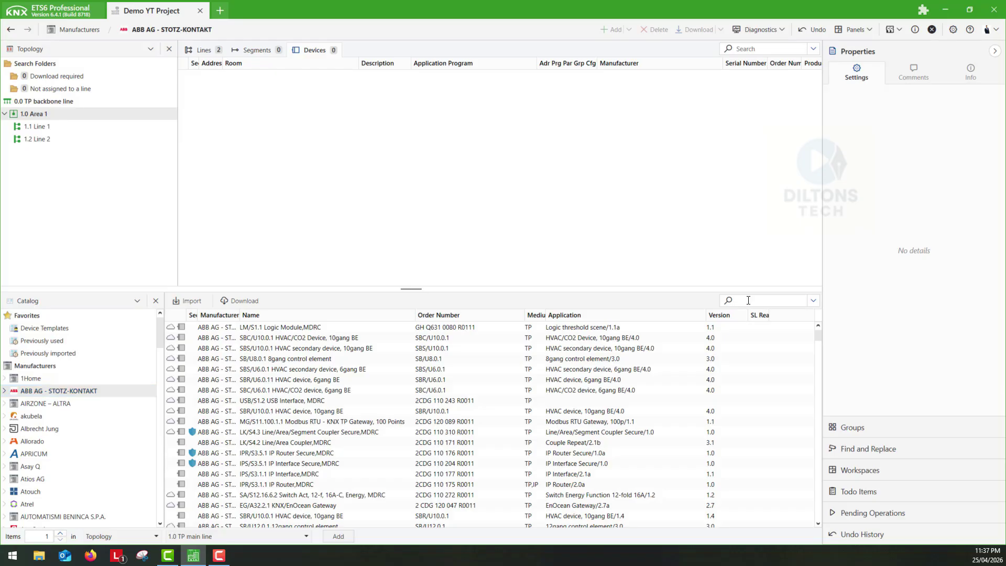
type("SAH/S")
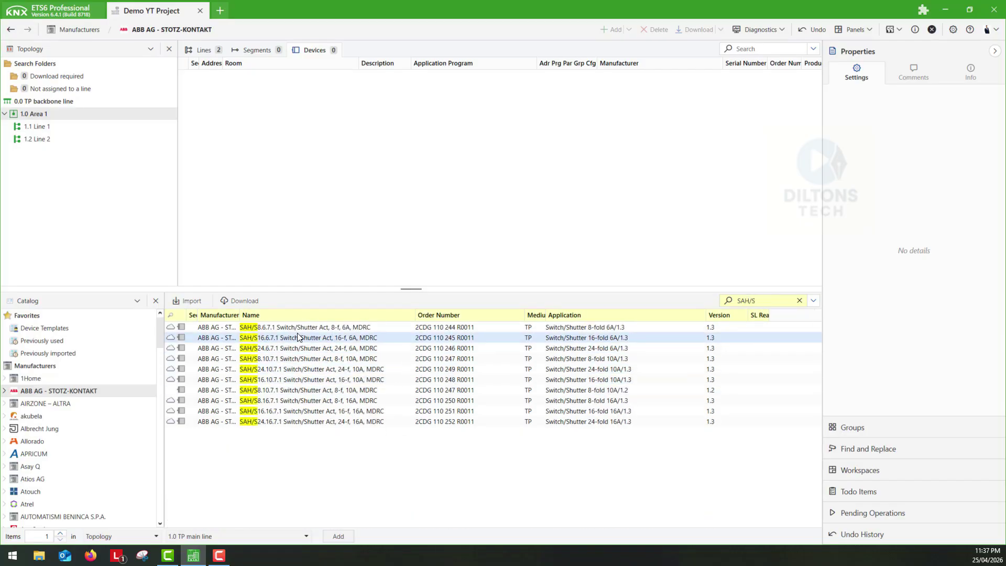
left_click(249, 328)
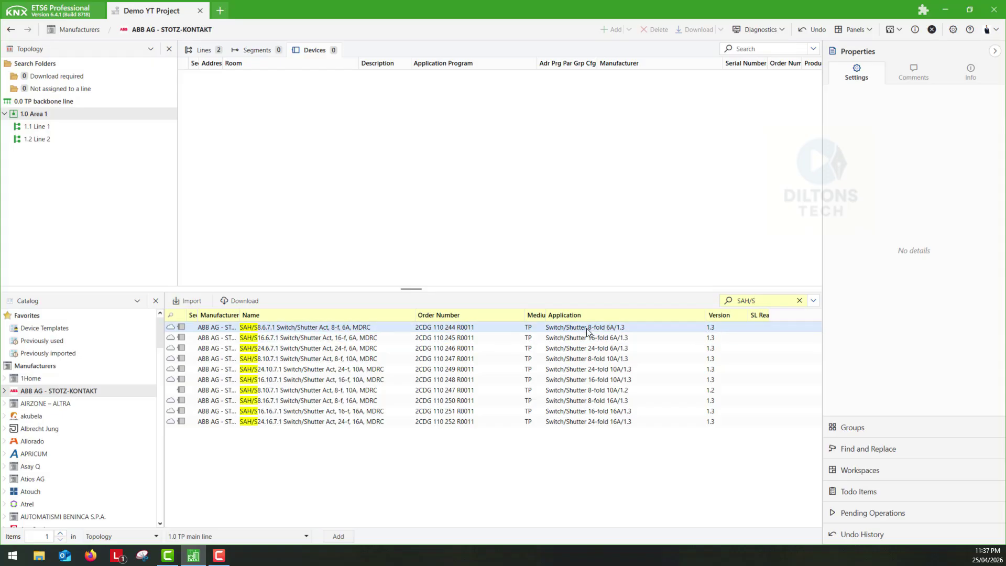
Step: Add the SAH/S8.6.7.1 8-fold 6A Switch/Shutter actuator to both Line 1 and Line 2 of Area 1
left_click_drag(518, 331, 58, 127)
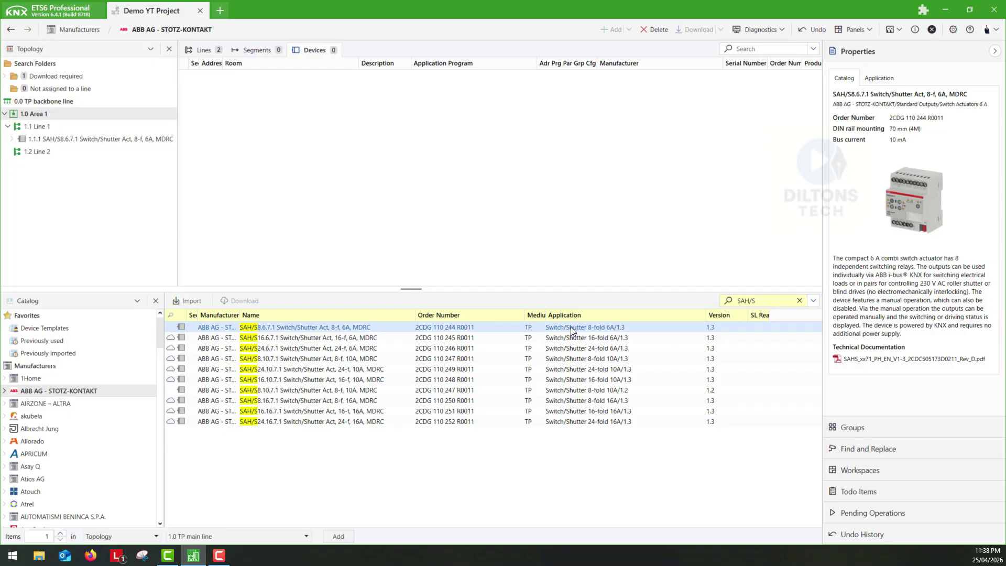
left_click_drag(648, 331, 45, 157)
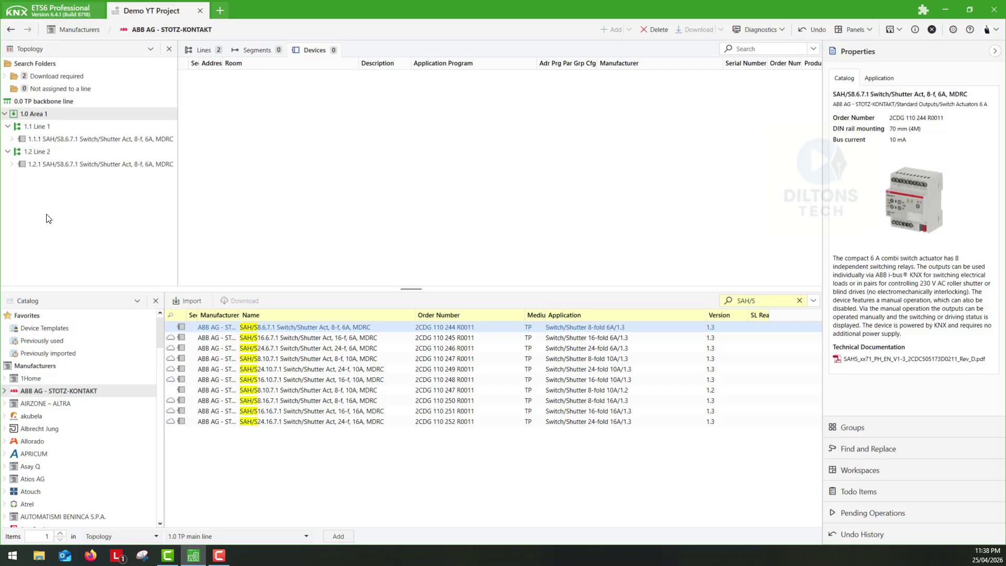
Step: Add one TP area named Area 2 to the TP backbone line, using the first free address
left_click(59, 102)
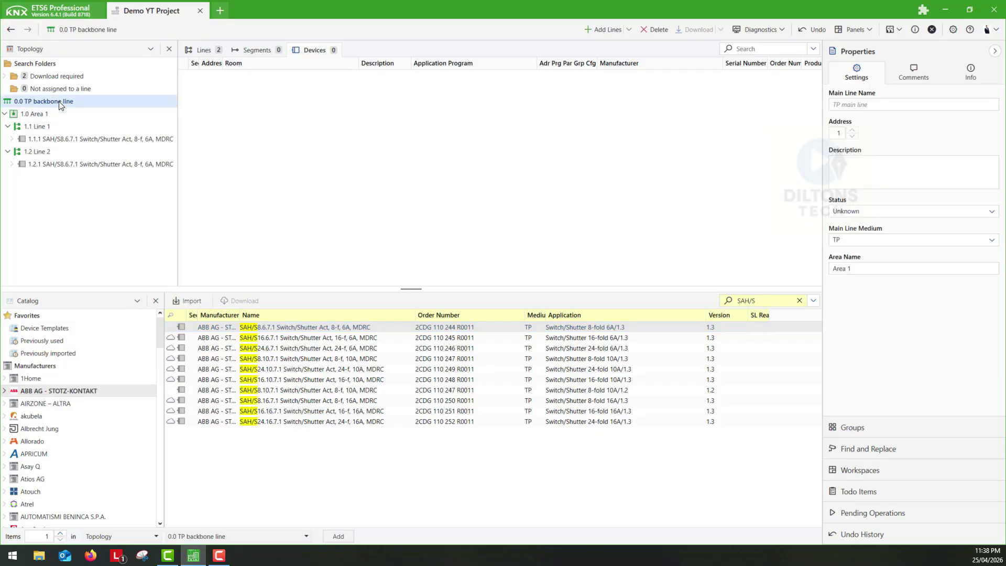
right_click(59, 104)
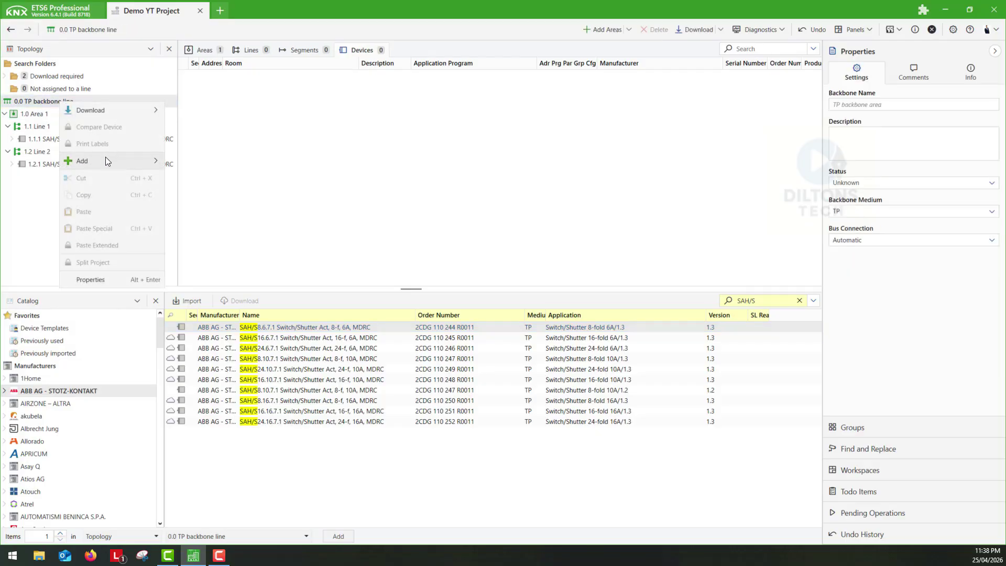
mouse_move(105, 160)
left_click(187, 163)
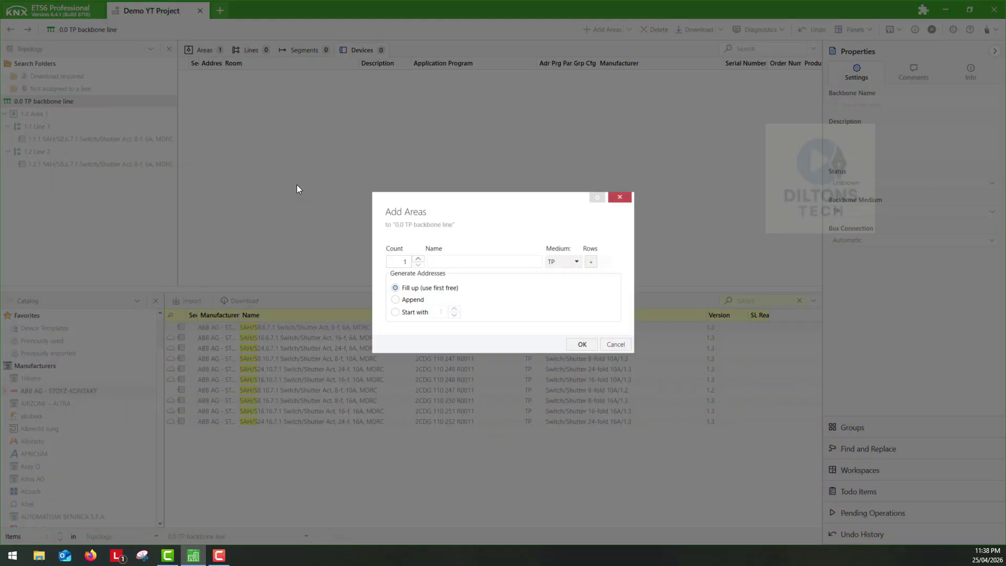
type("Area 2")
key("Return")
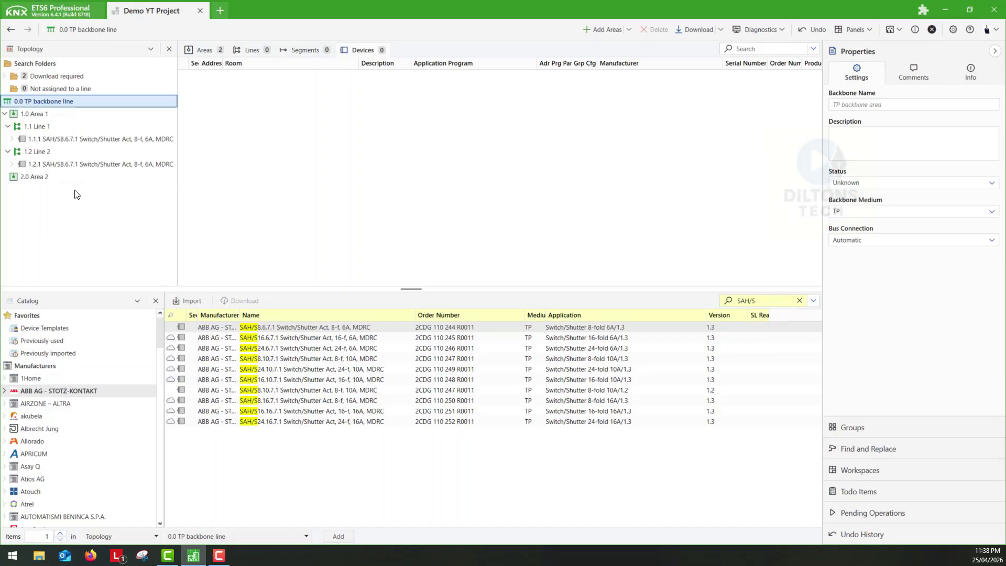
Step: Add two TP lines named Line 1 and Line 2 to Area 2, using the first free addresses
left_click(57, 178)
right_click(58, 182)
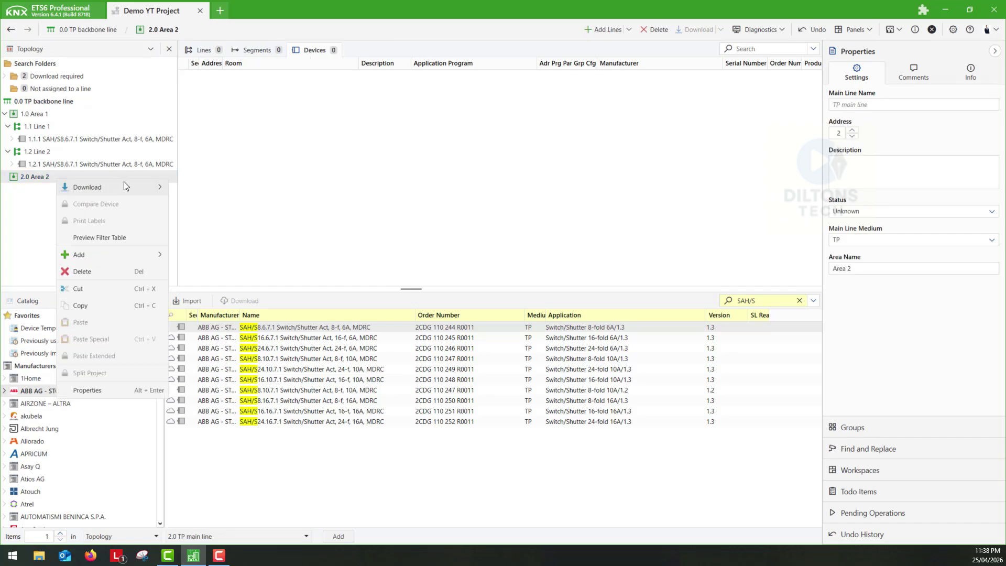
mouse_move(135, 251)
left_click(201, 251)
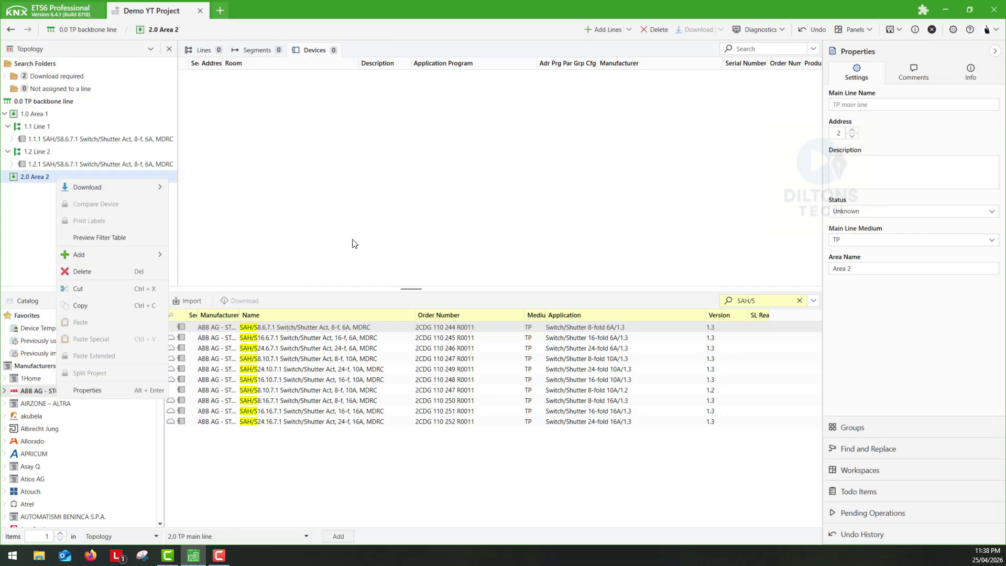
type("Line 1")
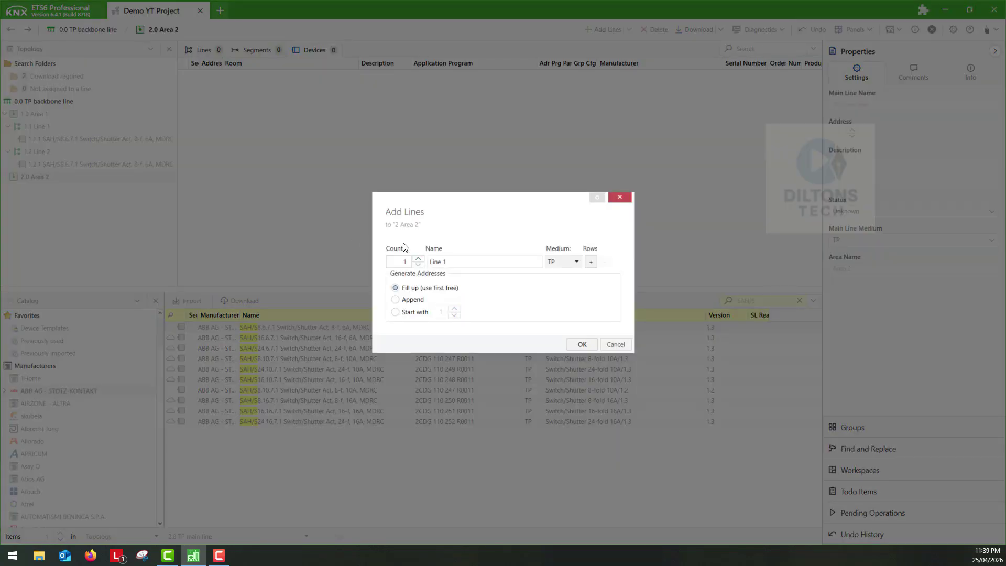
left_click(591, 261)
left_click(486, 269)
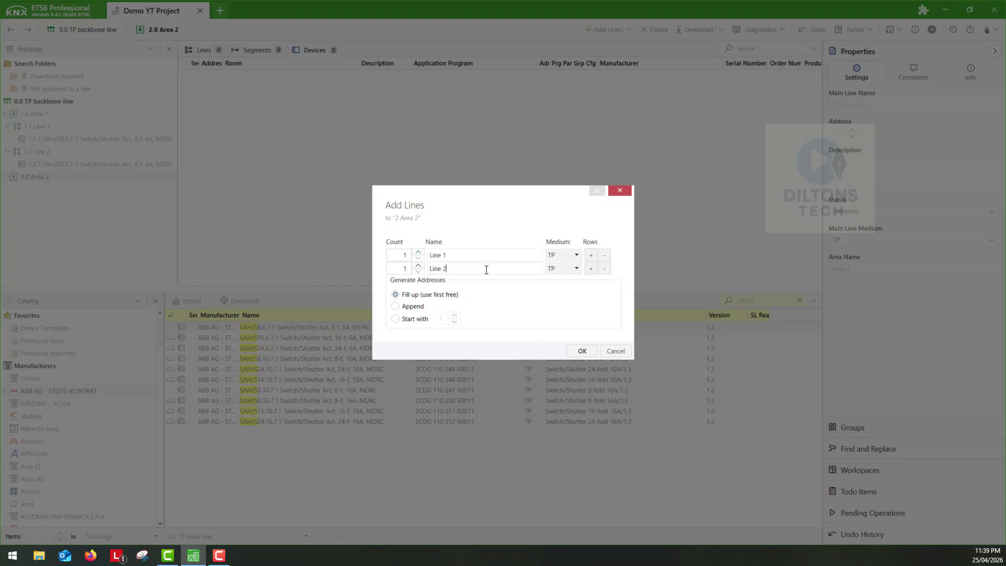
type("2")
left_click(582, 351)
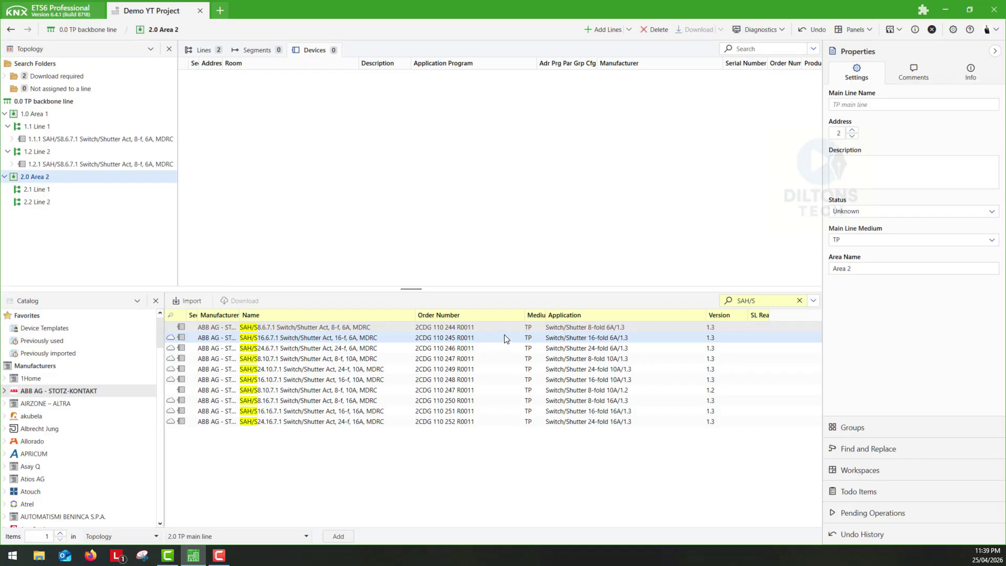
Step: Add the SAH/S8.6.7.1 8-fold 6A Switch/Shutter actuator to both Line 1 and Line 2 of Area 2
left_click_drag(488, 329, 79, 189)
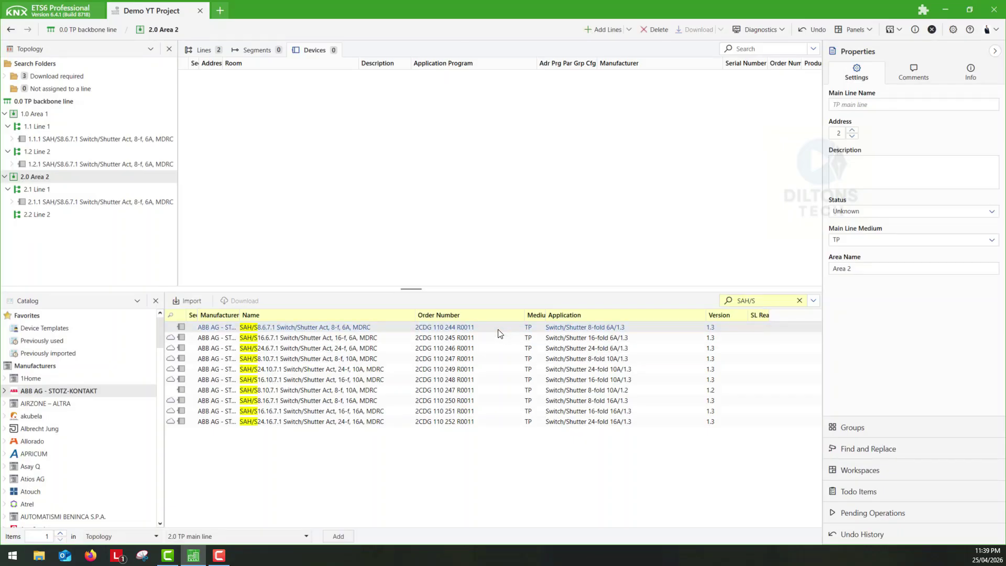
left_click_drag(499, 330, 78, 215)
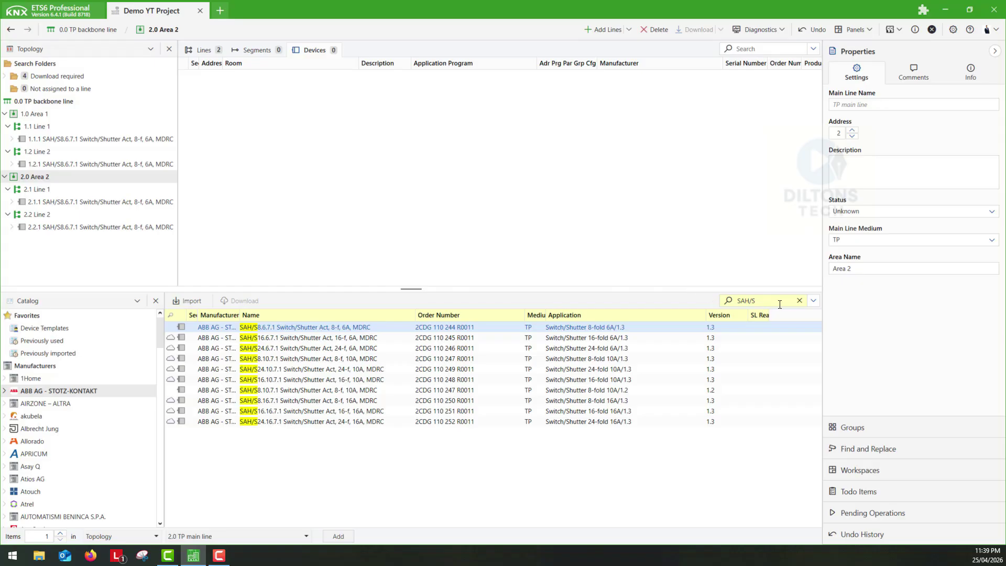
Step: Clear the catalog search and add an LK/S4.2 Line/Area Coupler to each of the four lines in Area 1 and Area 2
left_click(799, 300)
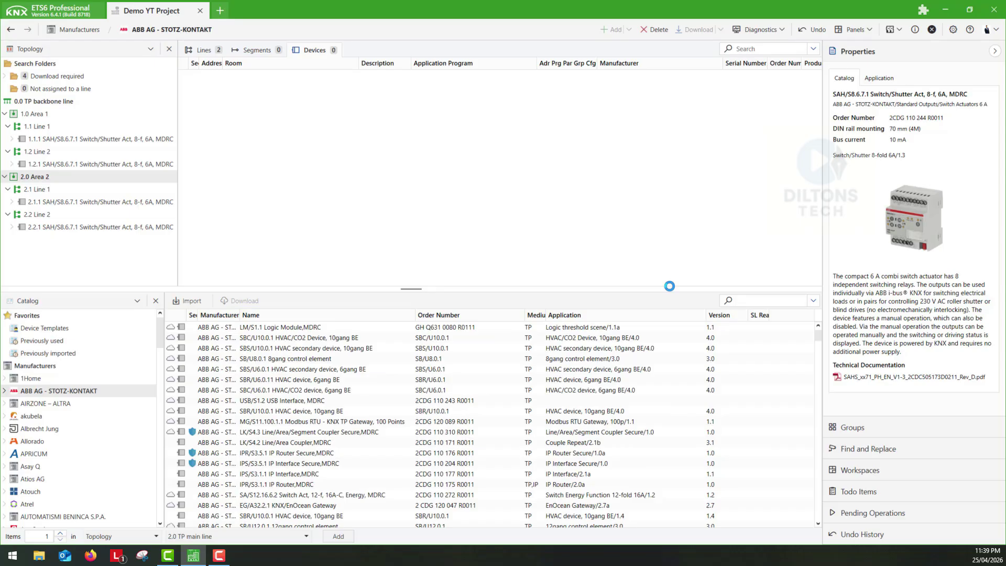
left_click(341, 441)
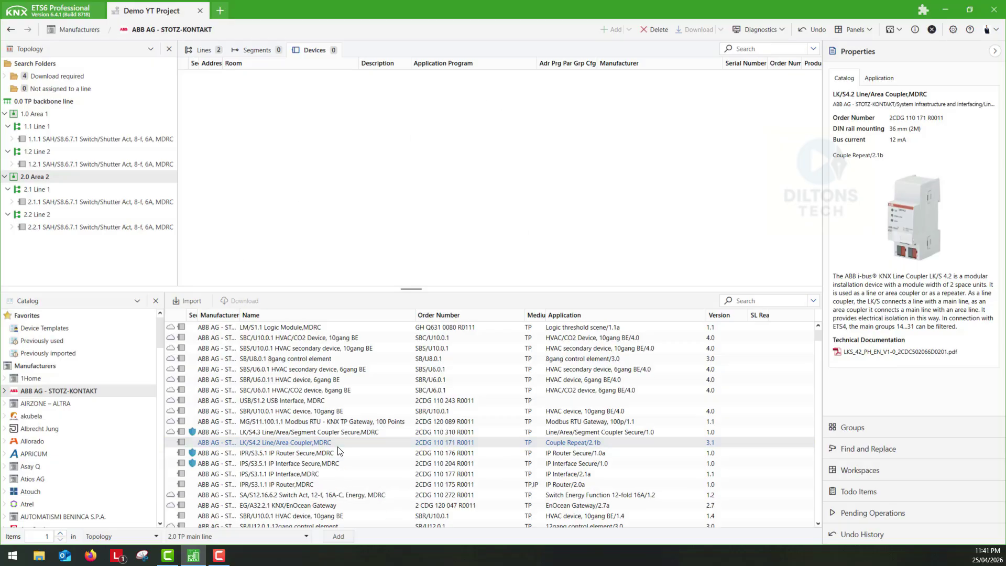
left_click_drag(358, 448, 56, 131)
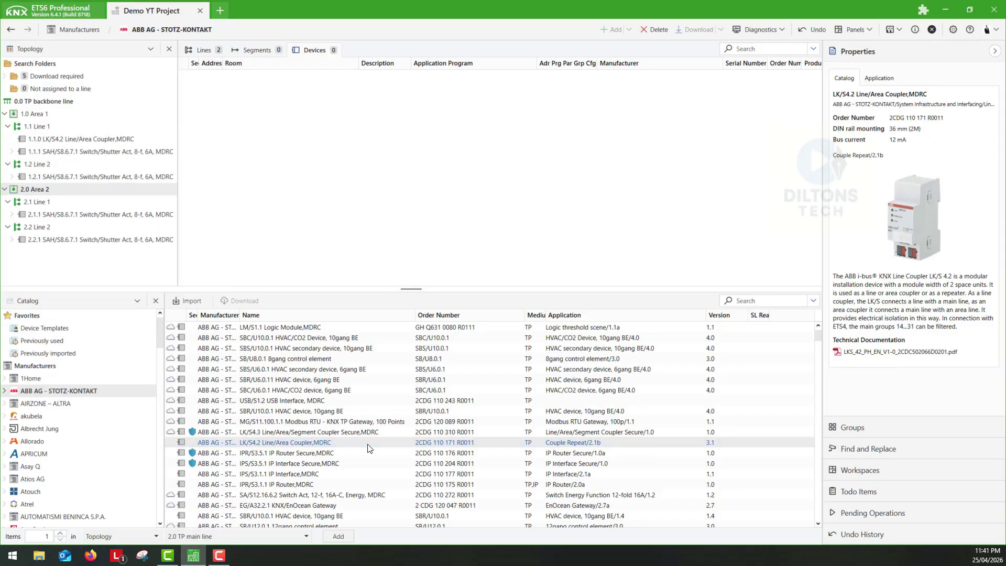
left_click_drag(367, 448, 59, 166)
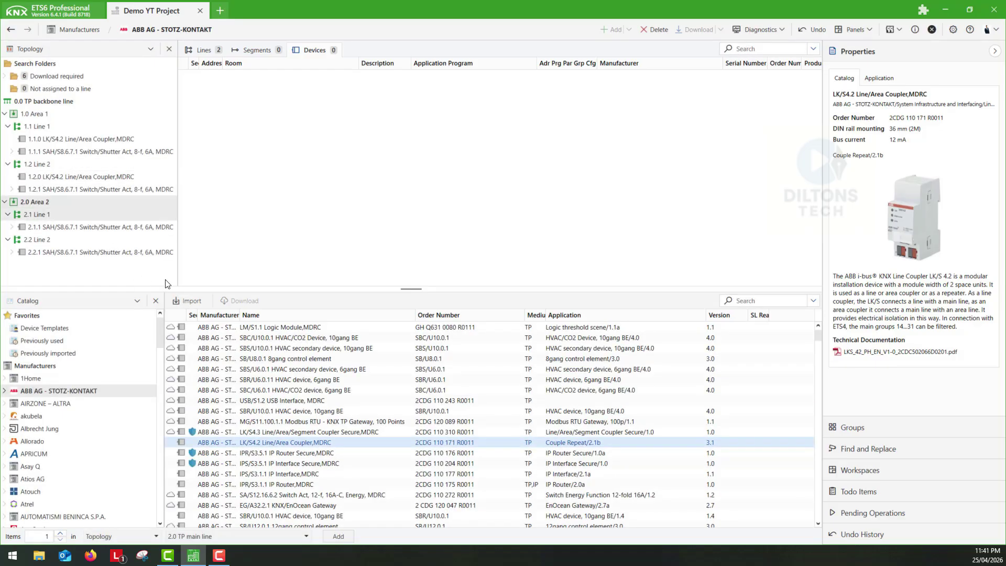
left_click_drag(360, 447, 47, 215)
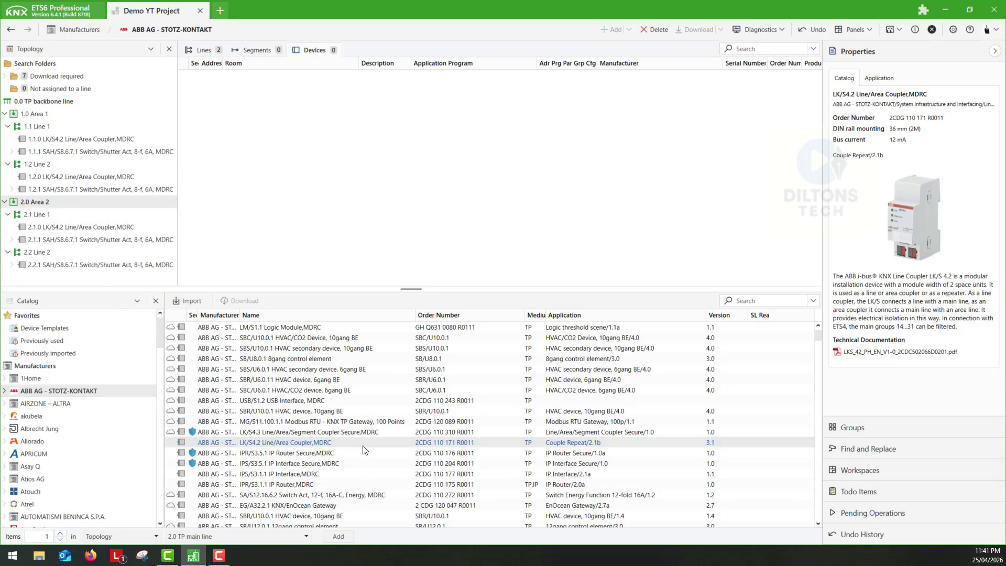
left_click_drag(363, 444, 45, 256)
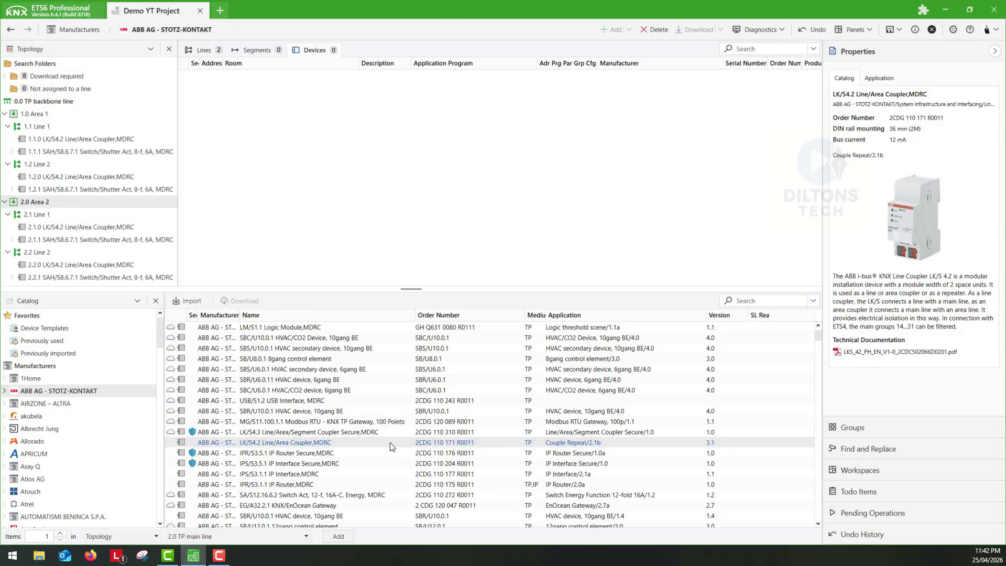
Step: Add an LK/S4.2 Line/Area Coupler directly to Area 2 and to Area 1, and collapse the lines of both areas
left_click_drag(390, 447, 60, 207)
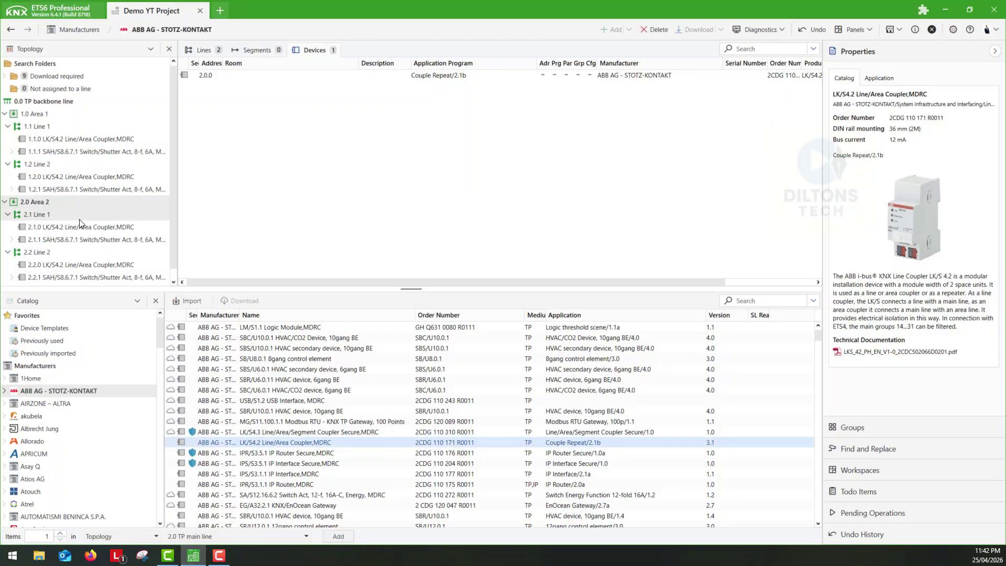
left_click(8, 215)
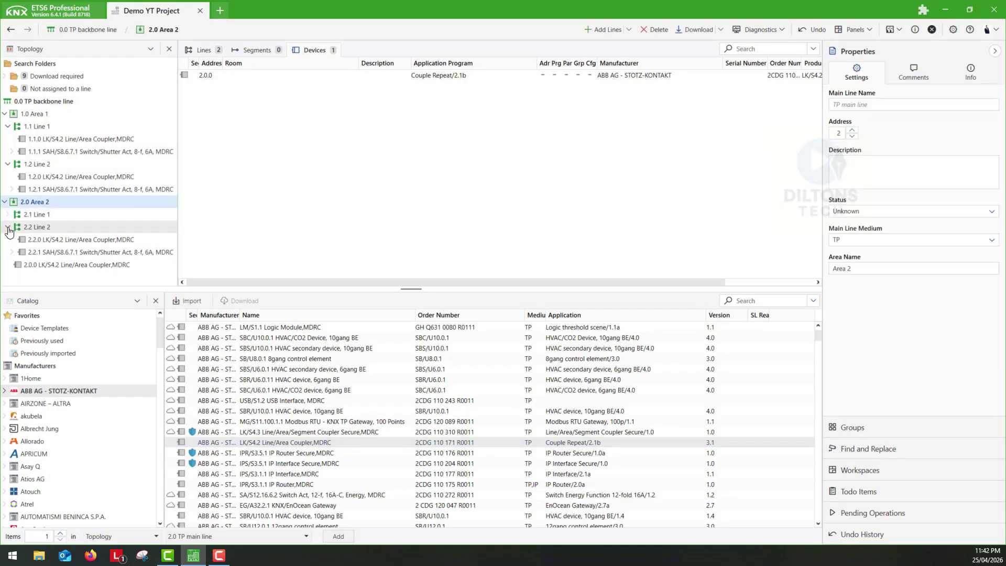
left_click(8, 227)
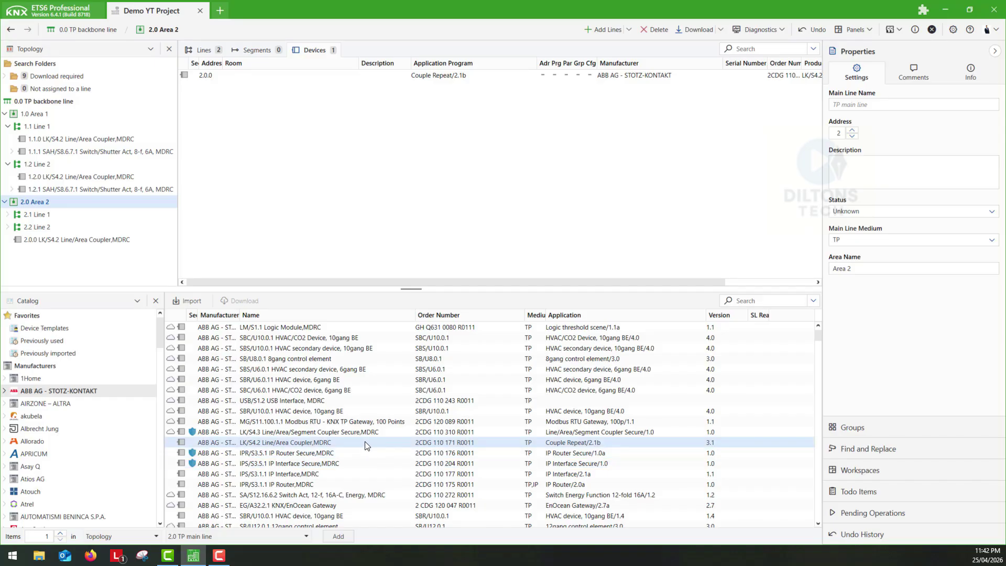
left_click_drag(379, 446, 53, 123)
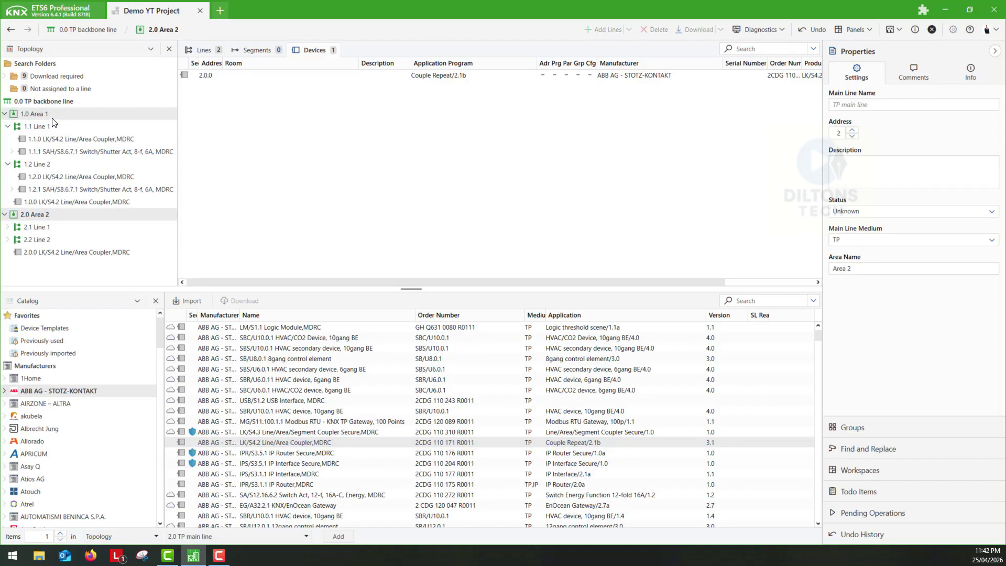
left_click(8, 126)
left_click(8, 139)
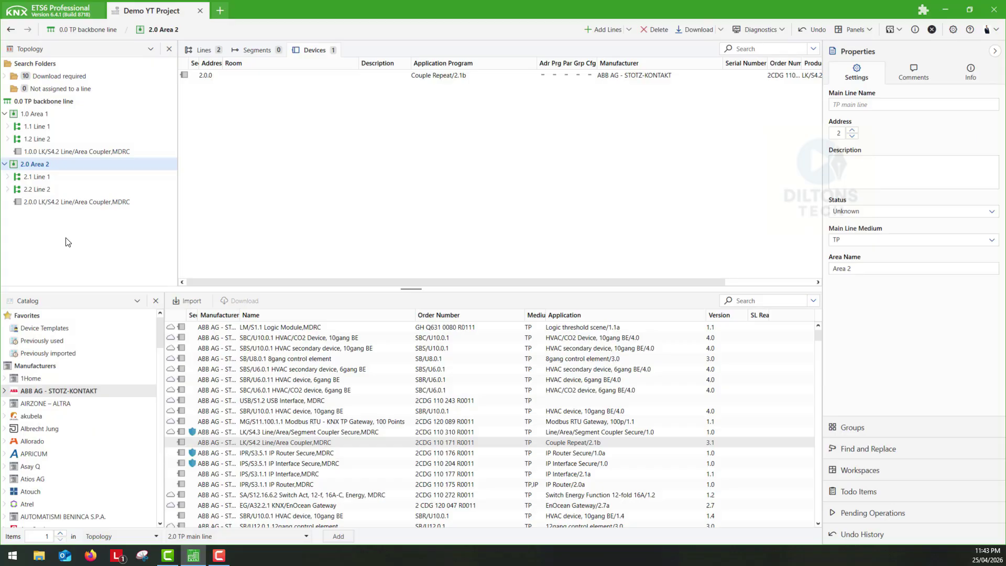
Step: Expand Line 1 of Area 1 and add the ABB SA/S12.16.5.2 12-fold 16C Switch Actuator to it
left_click(7, 126)
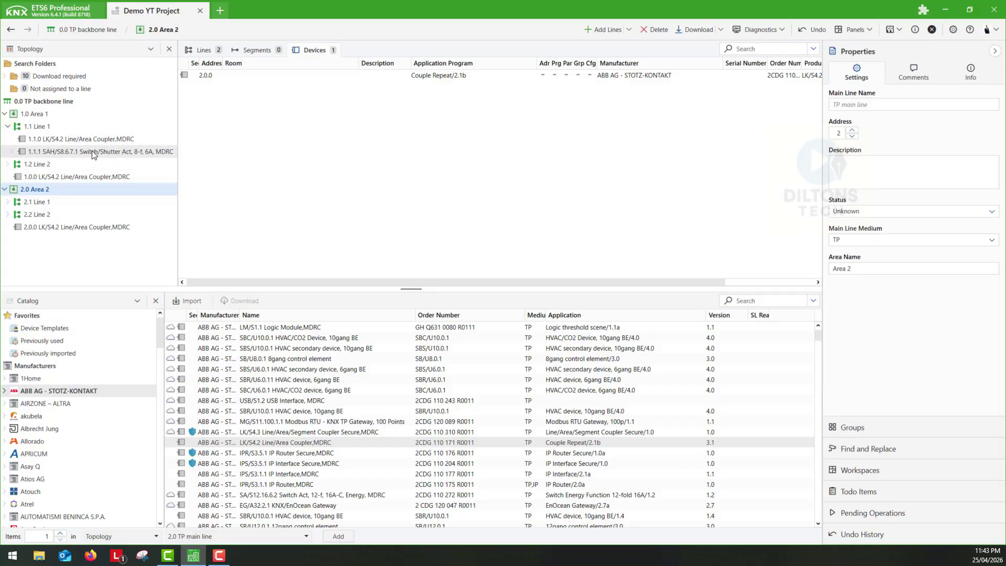
scroll(323, 455, "down", 15)
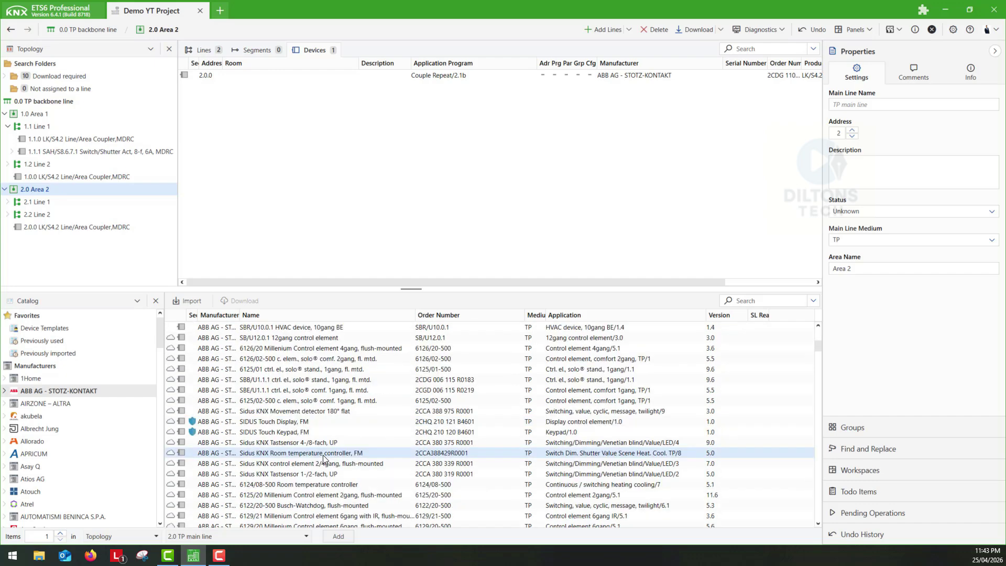
scroll(339, 478, "down", 2)
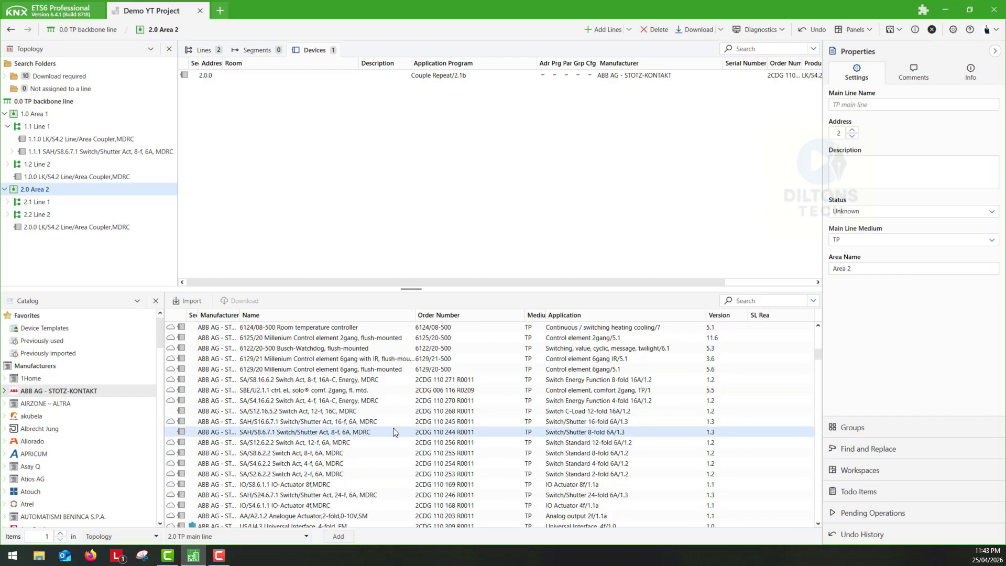
left_click_drag(372, 411, 36, 137)
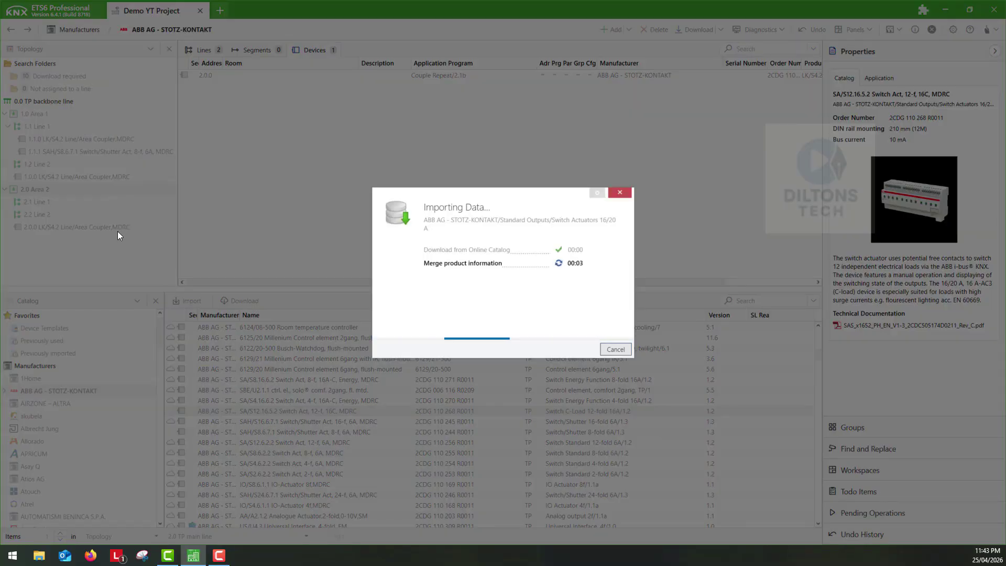
Step: Add the GVS KNX Smart Touch S3 (CHTF-3.3/3.2.xy) to Line 1 and Line 2 of Area 1, declining the project password each time
scroll(78, 423, "down", 5)
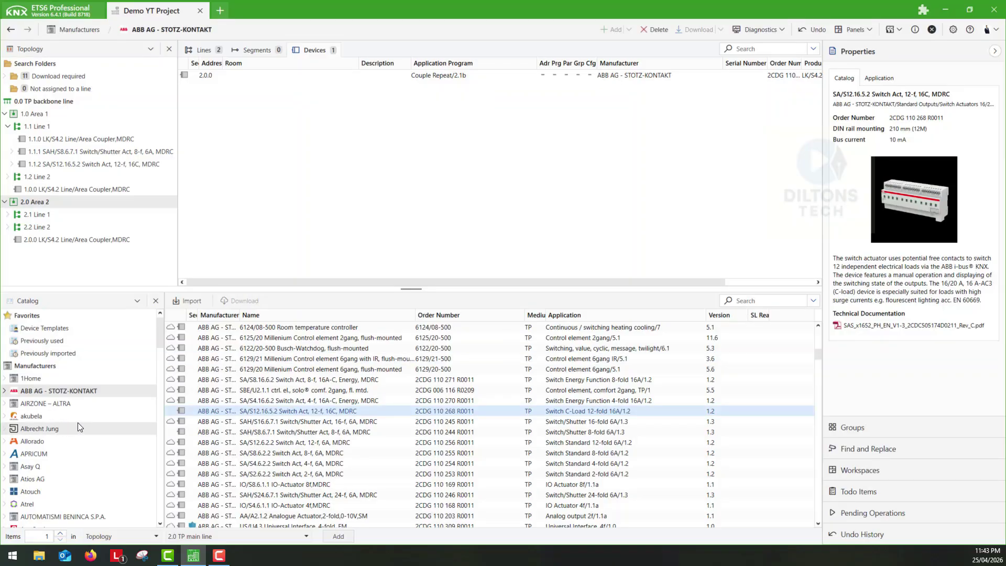
scroll(86, 443, "down", 5)
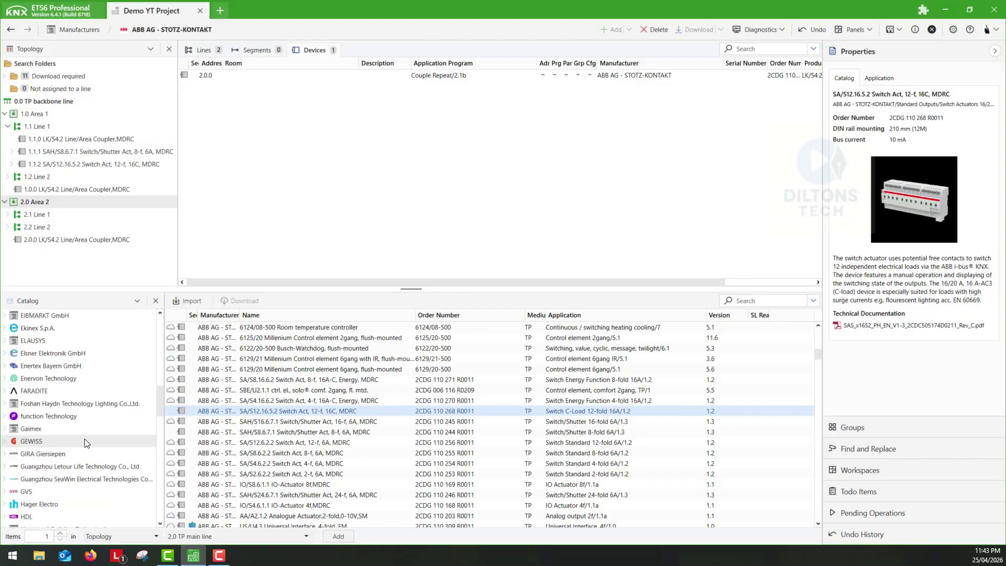
scroll(89, 455, "down", 2)
left_click(95, 490)
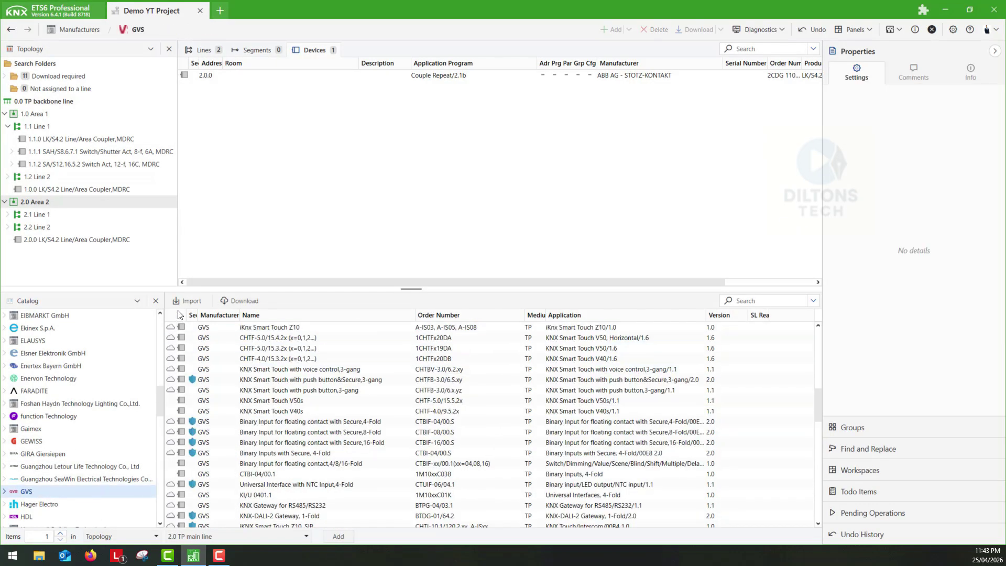
scroll(325, 378, "up", 4)
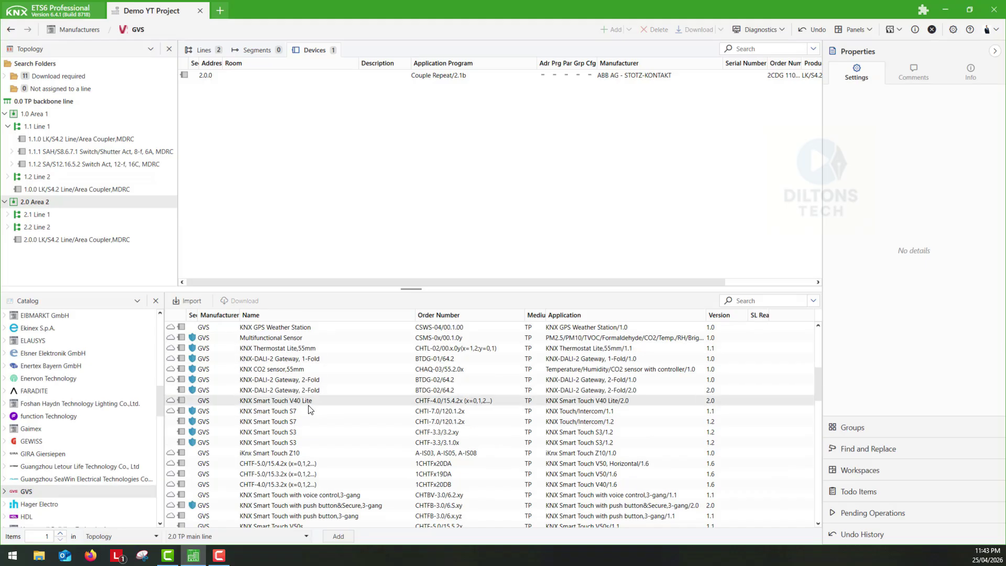
left_click_drag(278, 432, 66, 147)
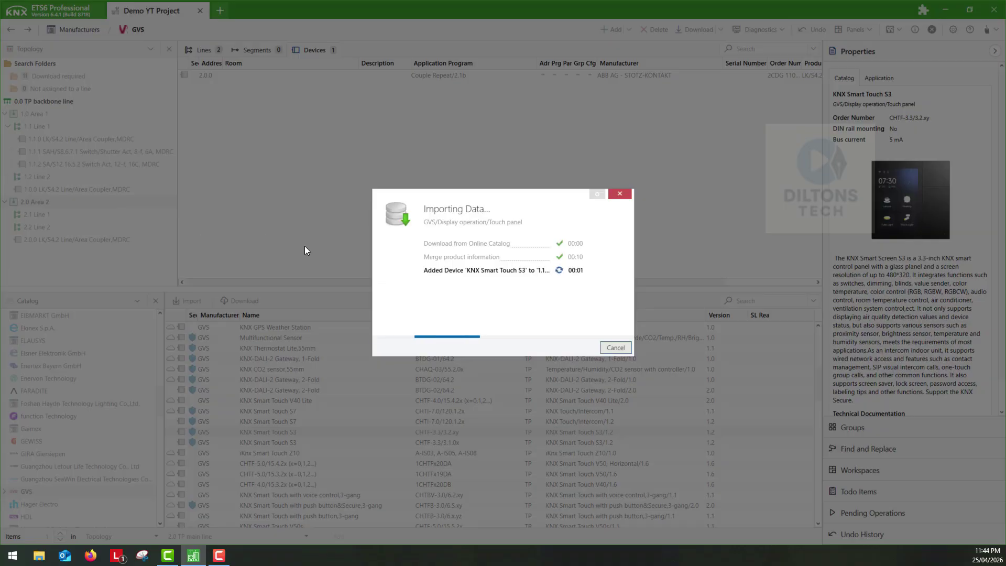
left_click(659, 384)
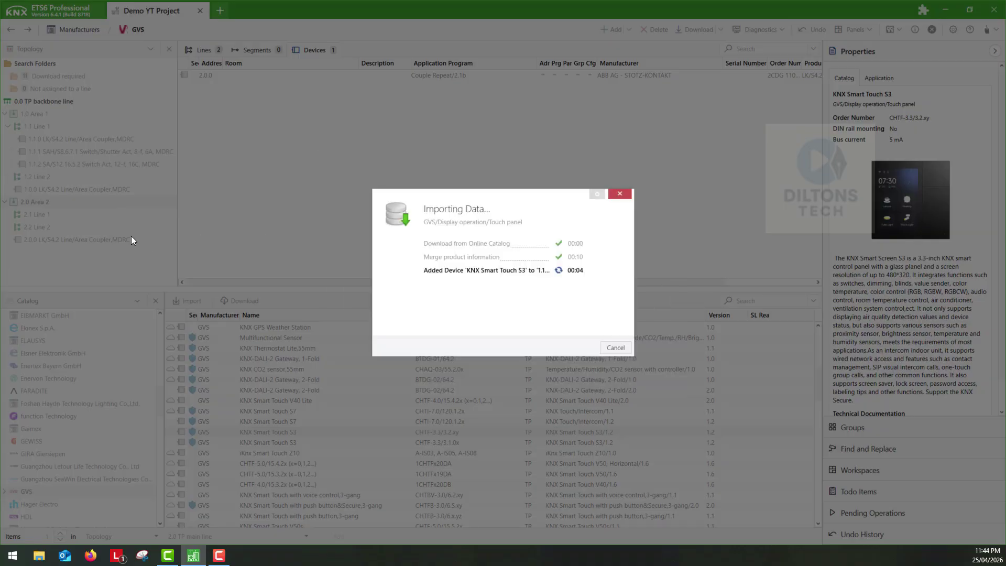
left_click_drag(356, 436, 52, 198)
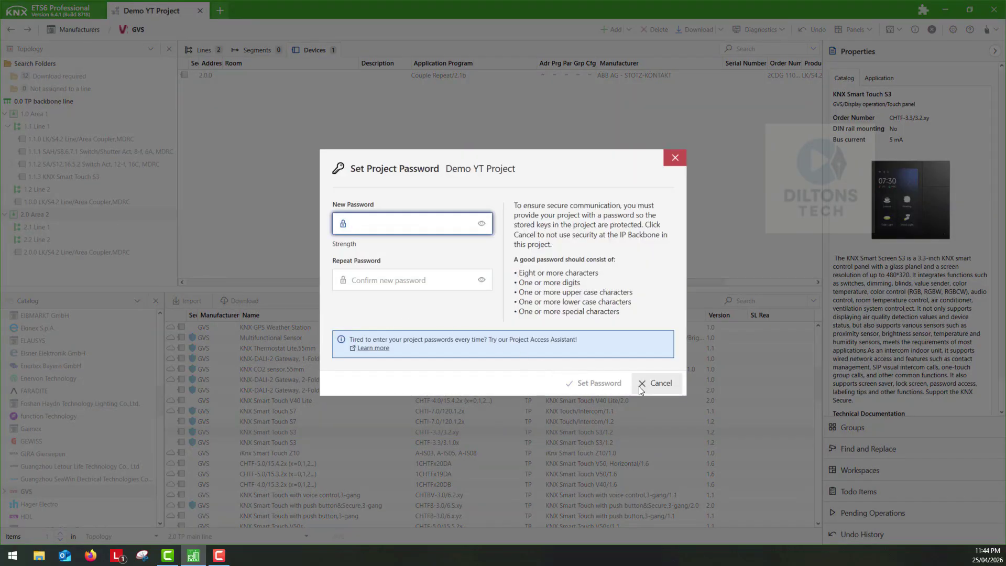
left_click(658, 383)
Step: Expand both lines of Area 2 and add the GVS KNX-DALI-2 Gateway, 2-Fold (BTDG-02/64.2, version 2.0) to each, declining the project password
scroll(74, 231, "down", 1)
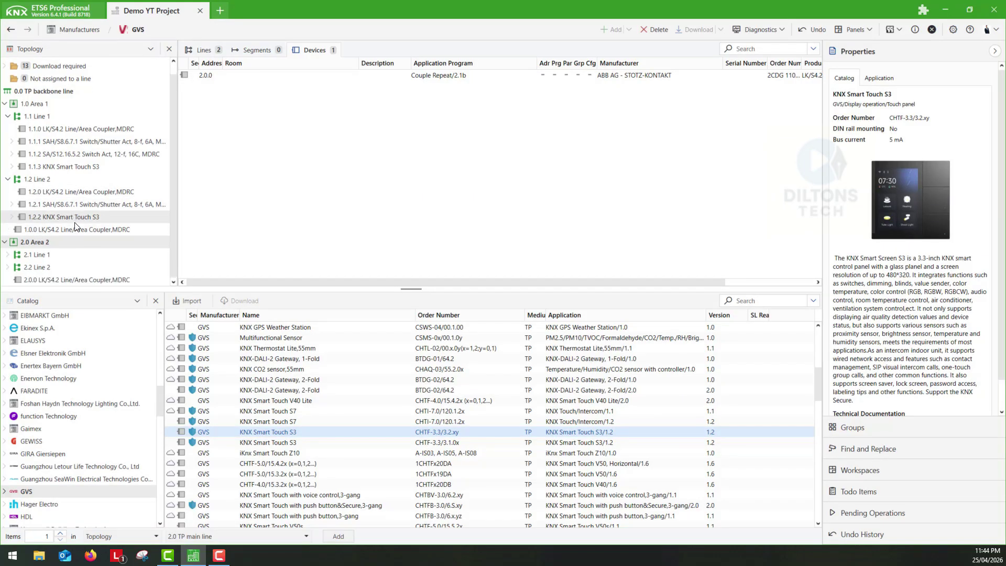
left_click(11, 255)
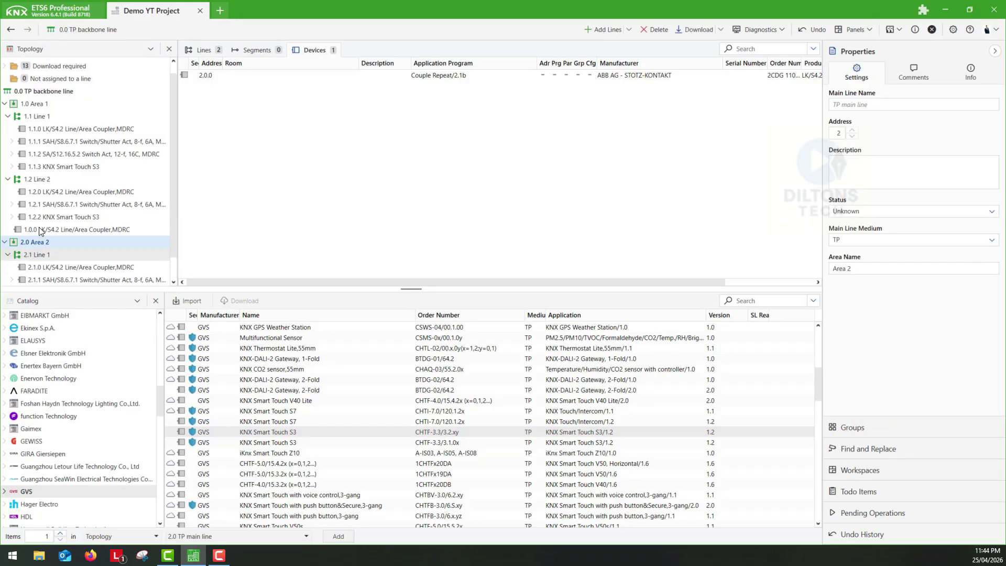
left_click(11, 256)
left_click(12, 269)
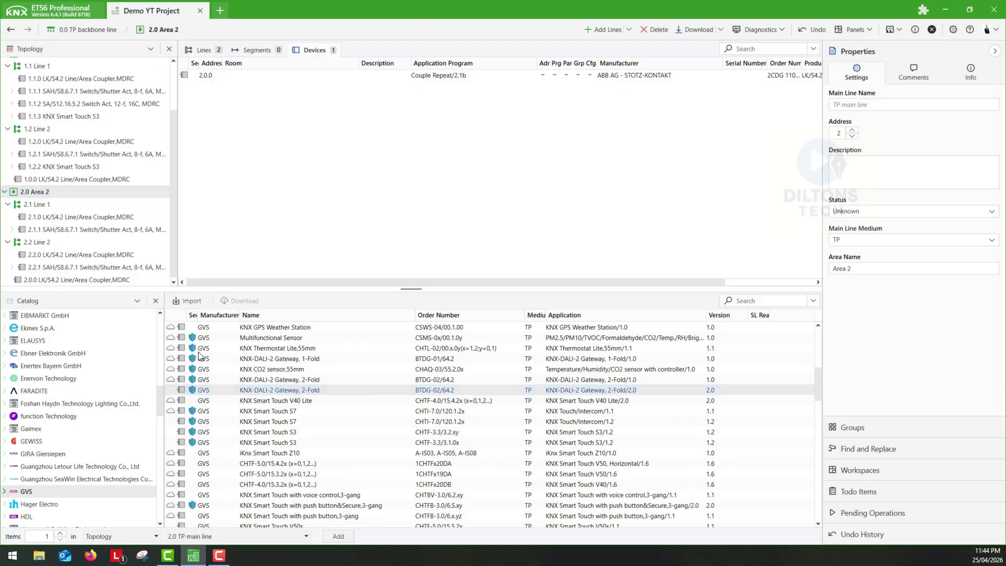
left_click_drag(369, 395, 67, 213)
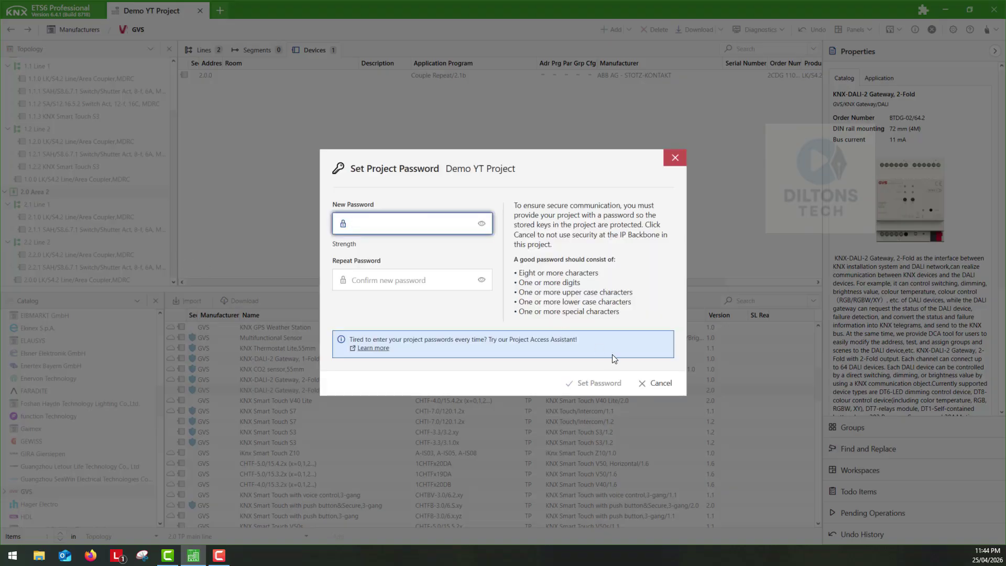
left_click(655, 383)
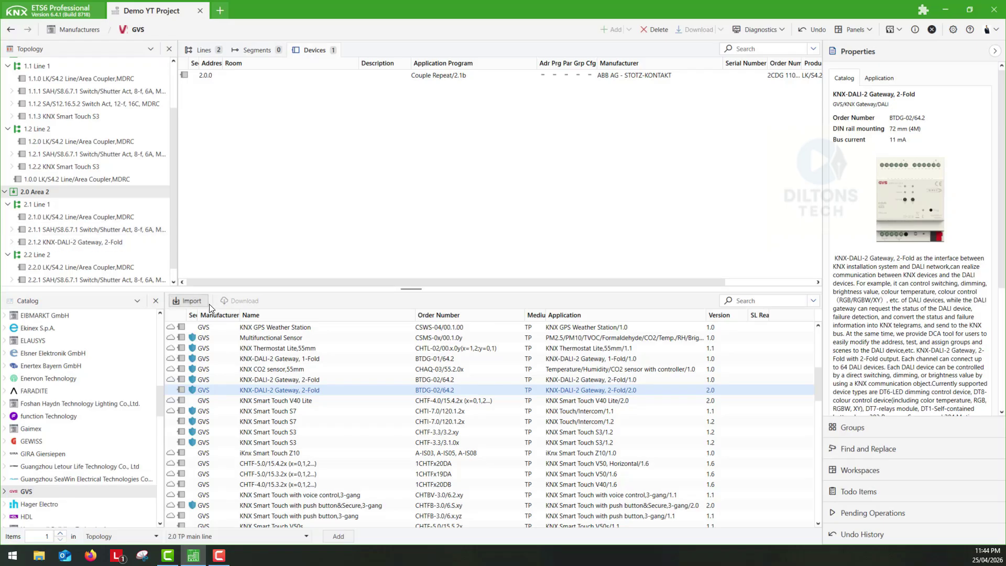
scroll(348, 367, "down", 1)
left_click_drag(348, 363, 50, 259)
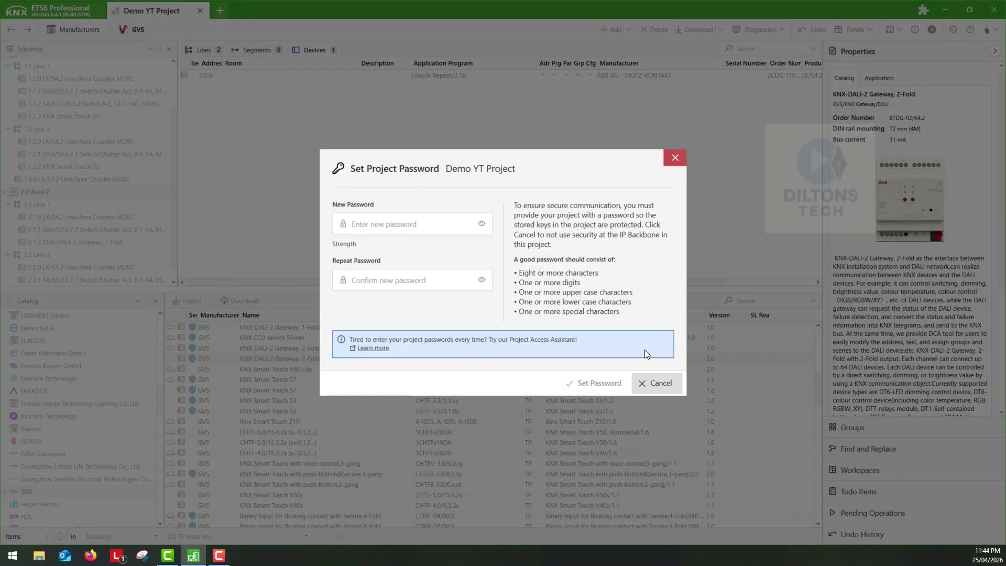
left_click(655, 382)
Step: Collapse and re-expand Line 1 and Line 2 of Area 2 to review the devices in each line
scroll(107, 182, "down", 1)
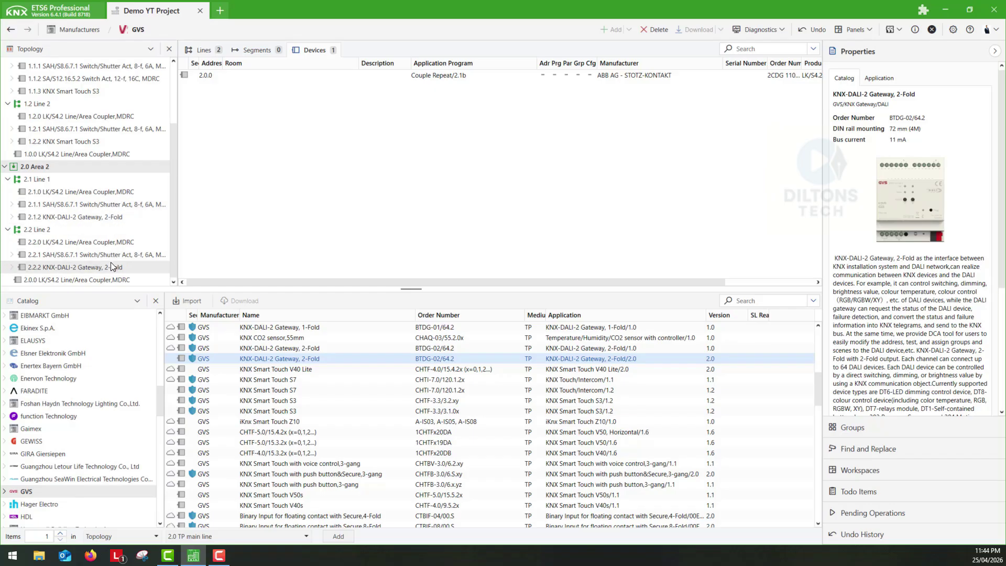
left_click(7, 229)
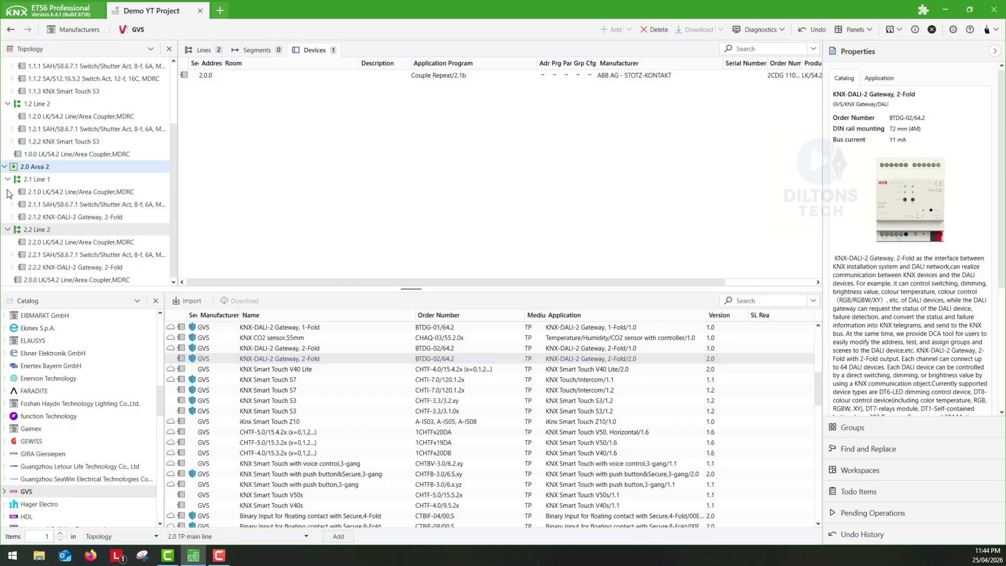
left_click(6, 208)
left_click(8, 217)
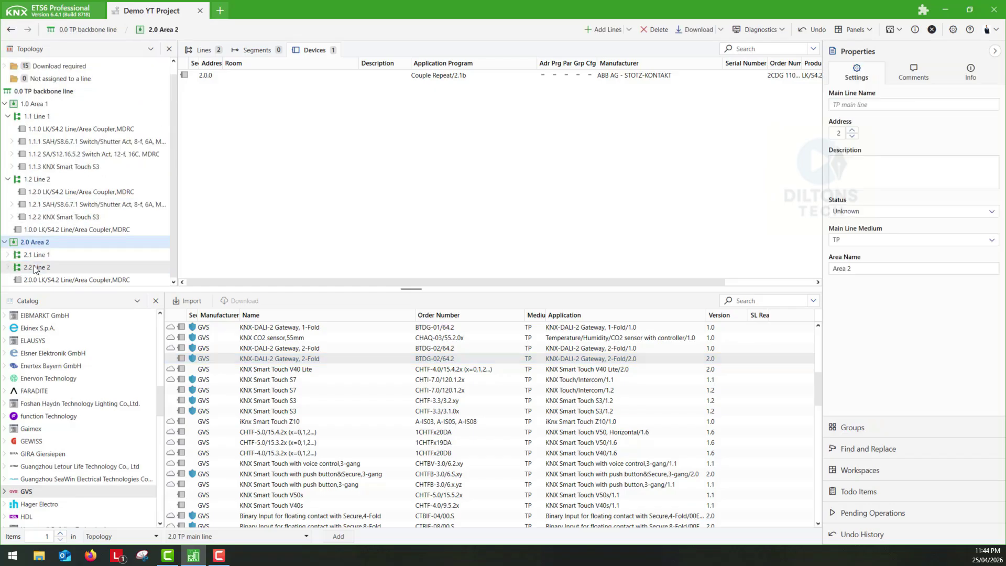
left_click(12, 255)
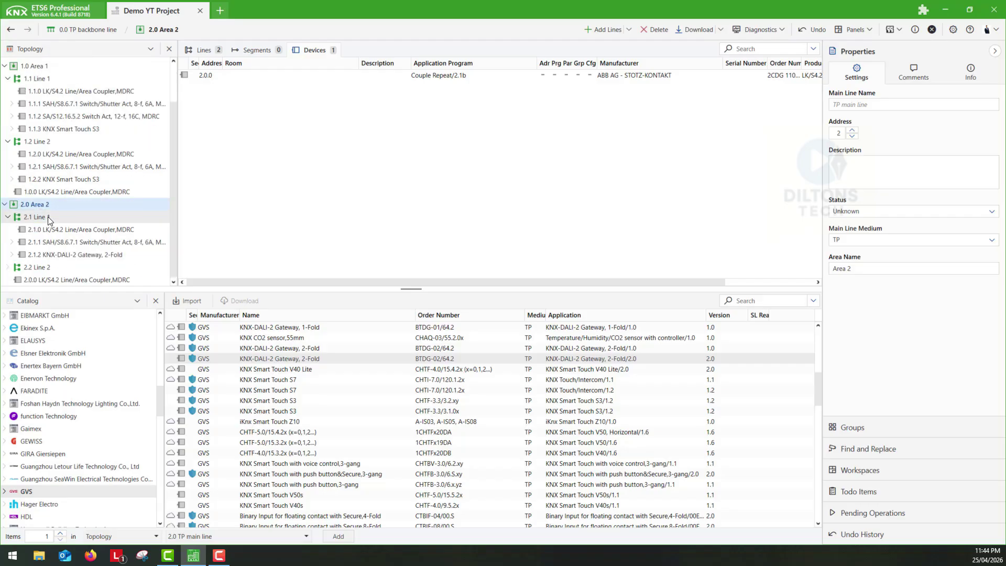
left_click(8, 267)
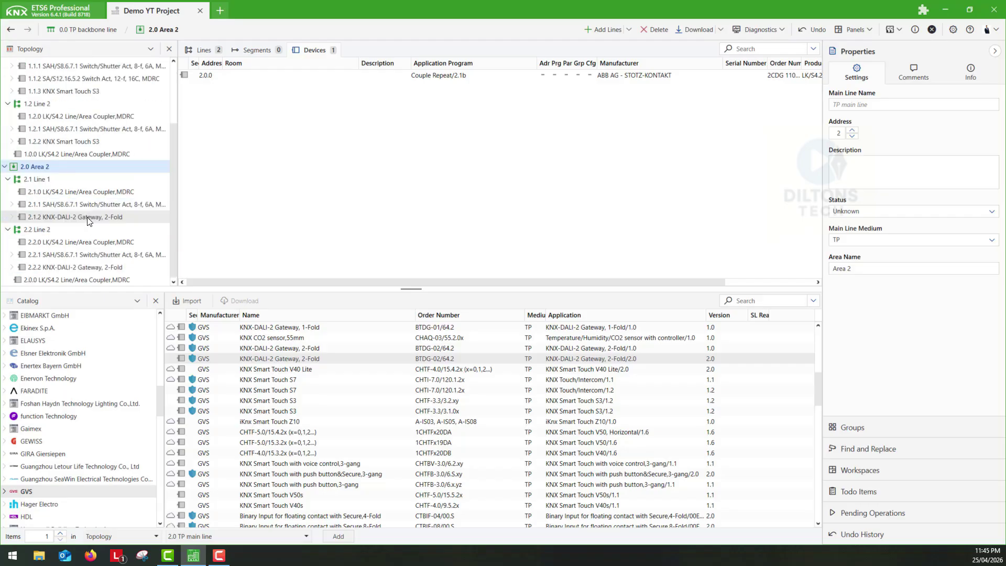